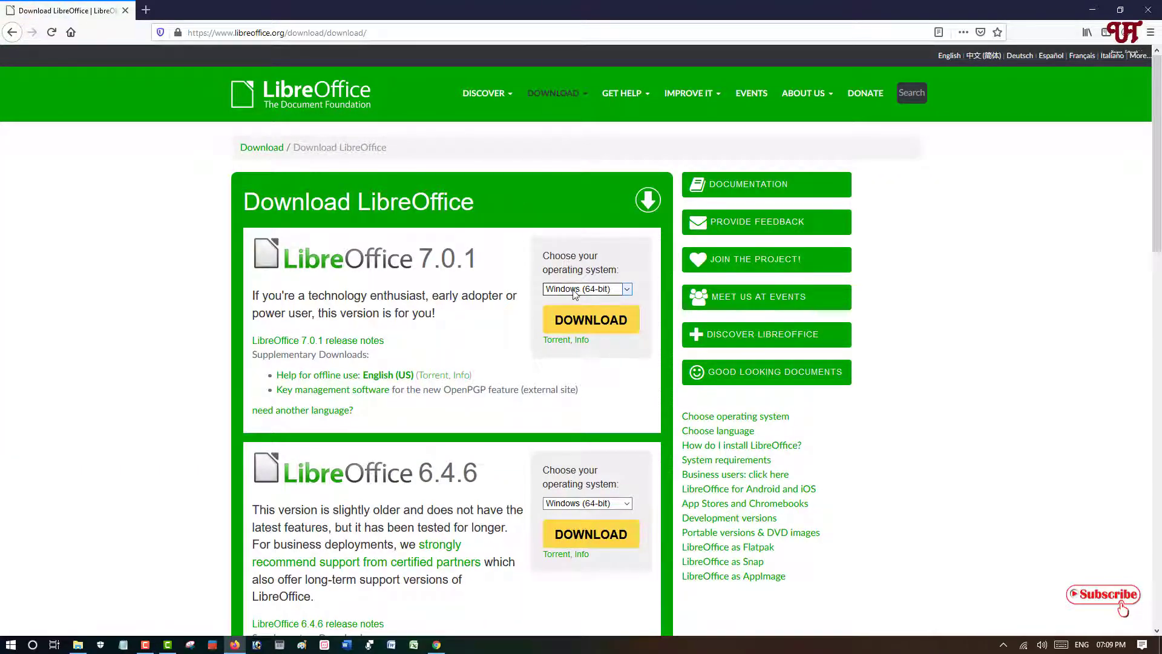
{"action": "left_click", "coordinate": [576, 292]}
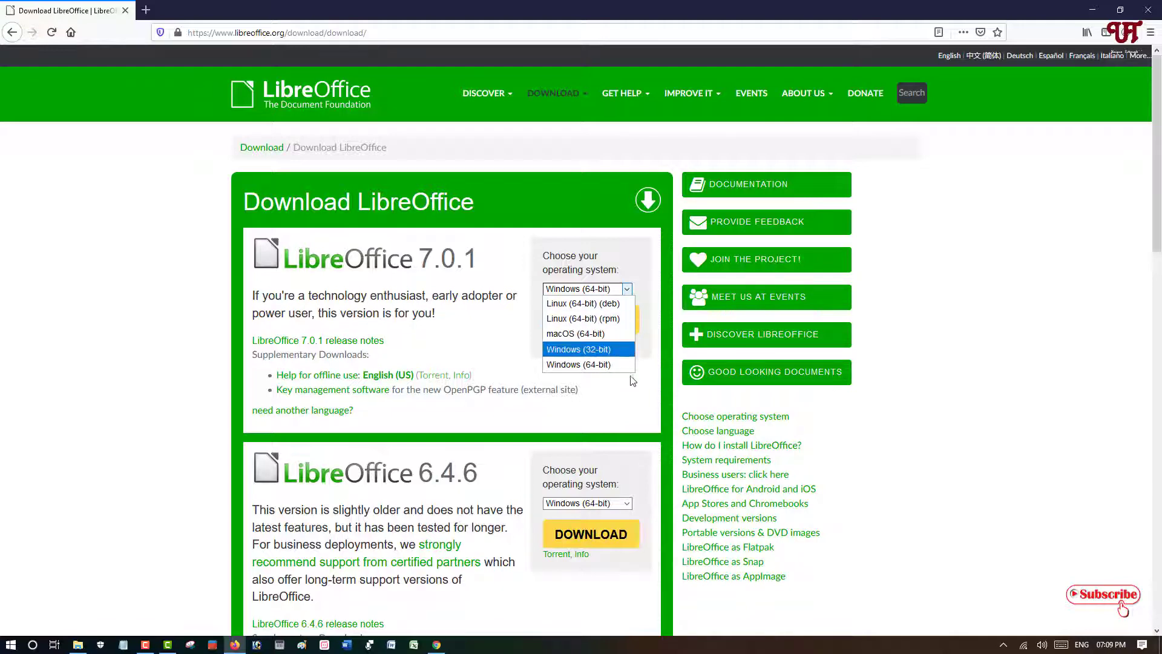
{"action": "left_click", "coordinate": [642, 389]}
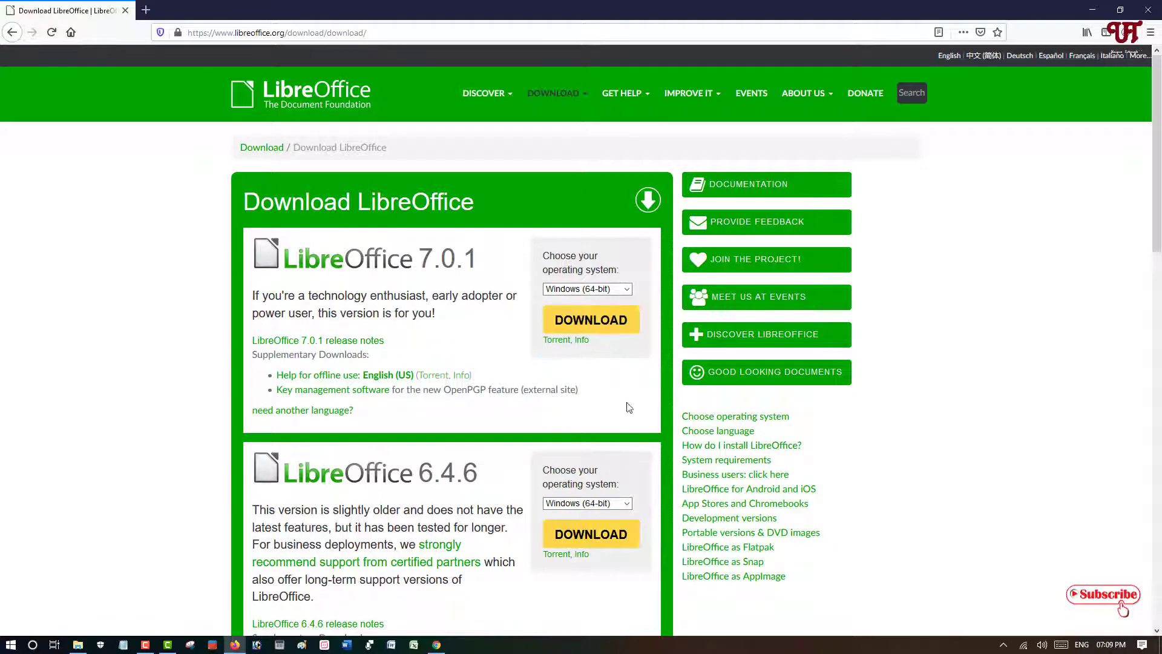
{"action": "left_click", "coordinate": [1095, 9]}
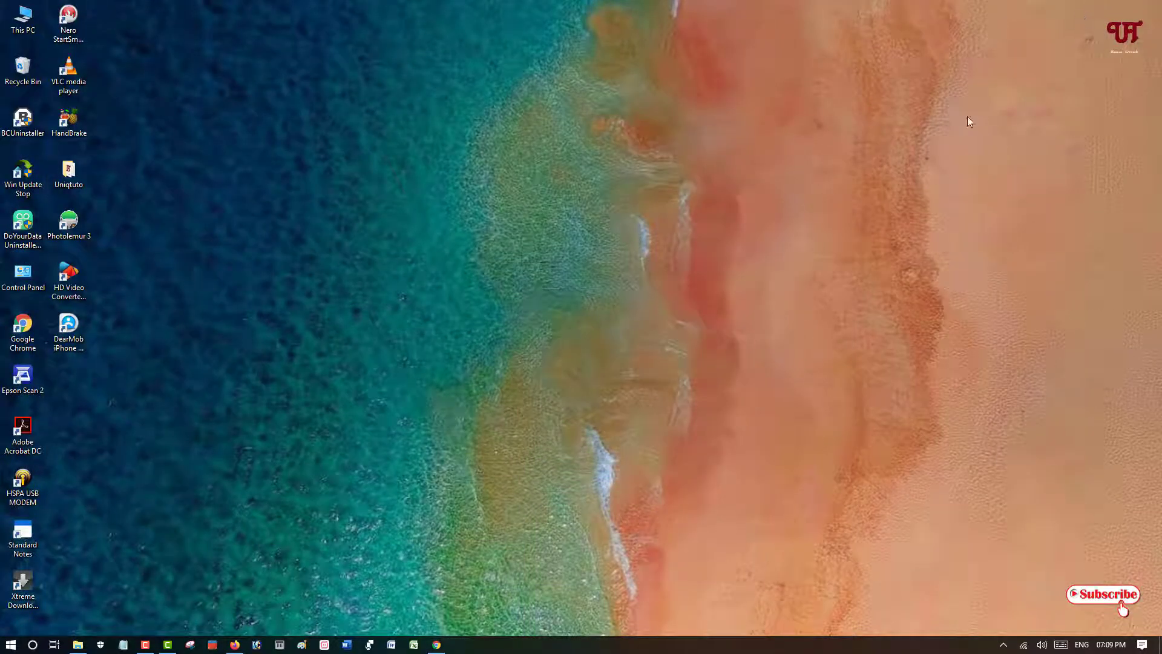
- Open table.pdf from the Downloads\Documents folder to view its table, then close the viewer
{"action": "left_click", "coordinate": [85, 642]}
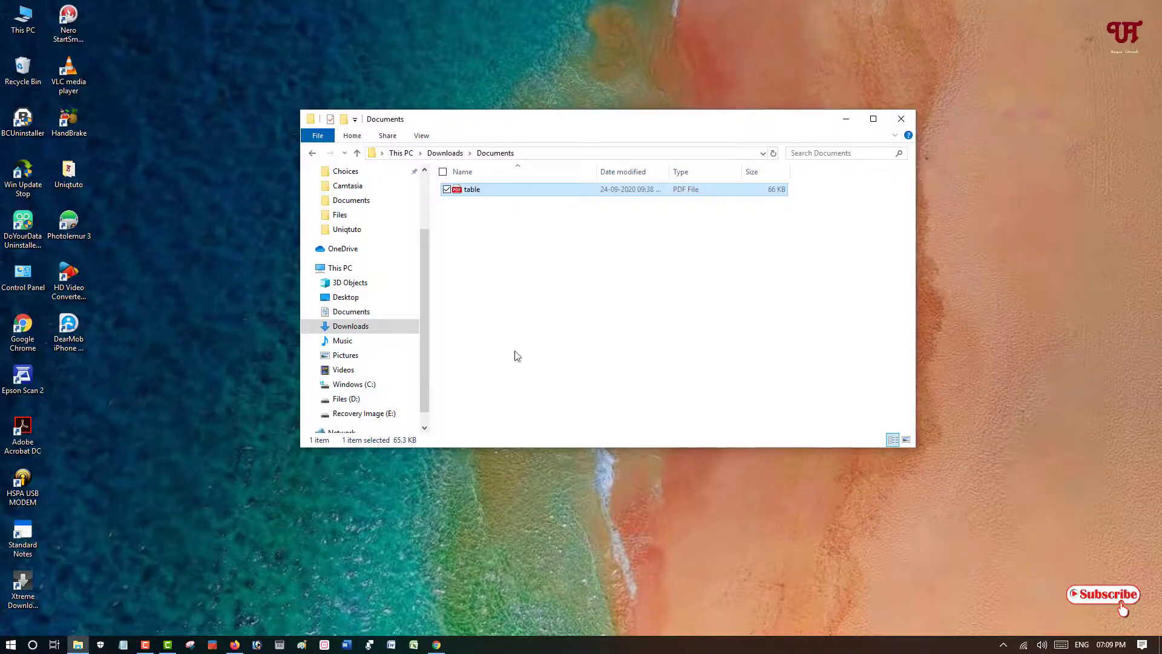
{"action": "double_click", "coordinate": [476, 190]}
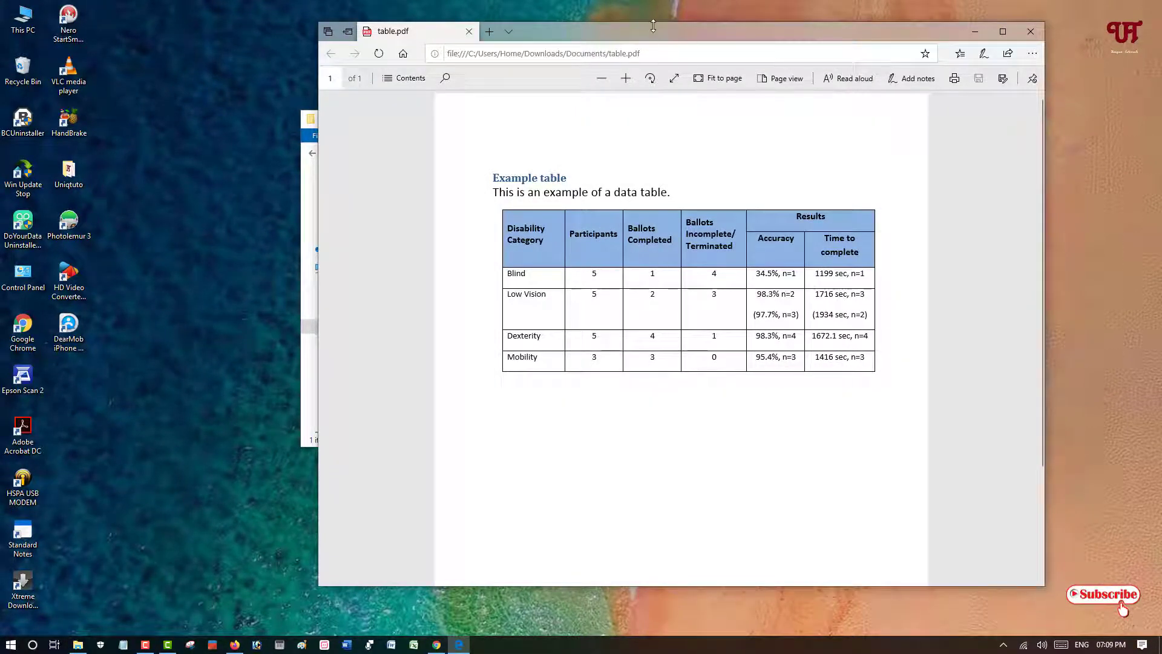
{"action": "left_click_drag", "start_coordinate": [653, 25], "coordinate": [569, 38]}
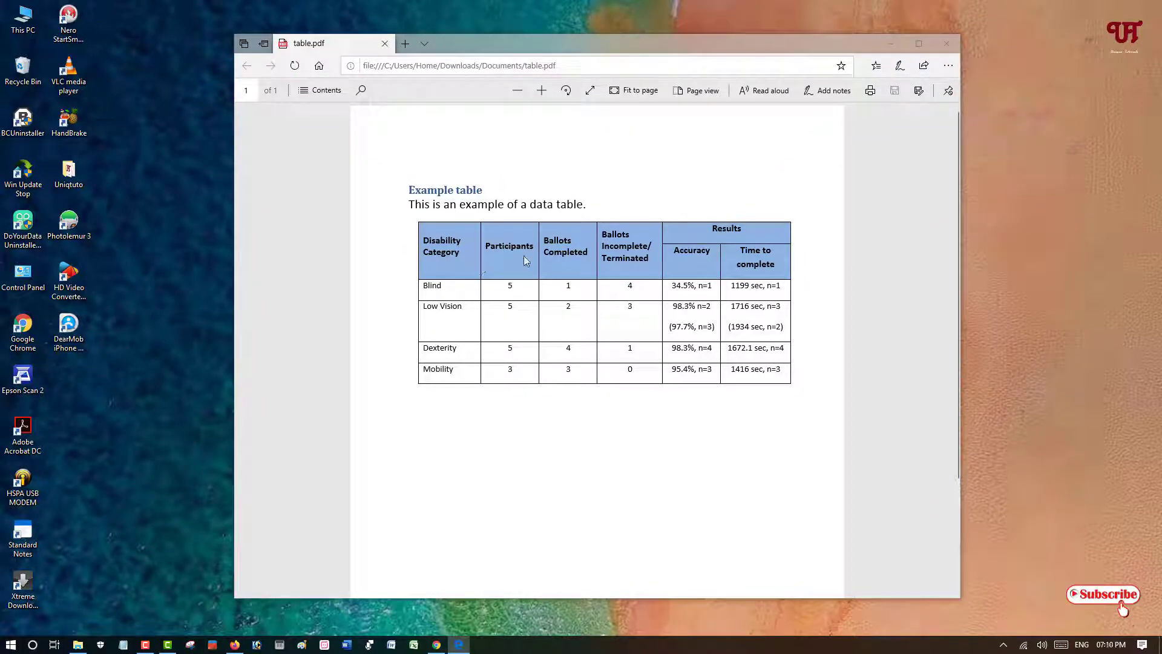
{"action": "left_click", "coordinate": [955, 43]}
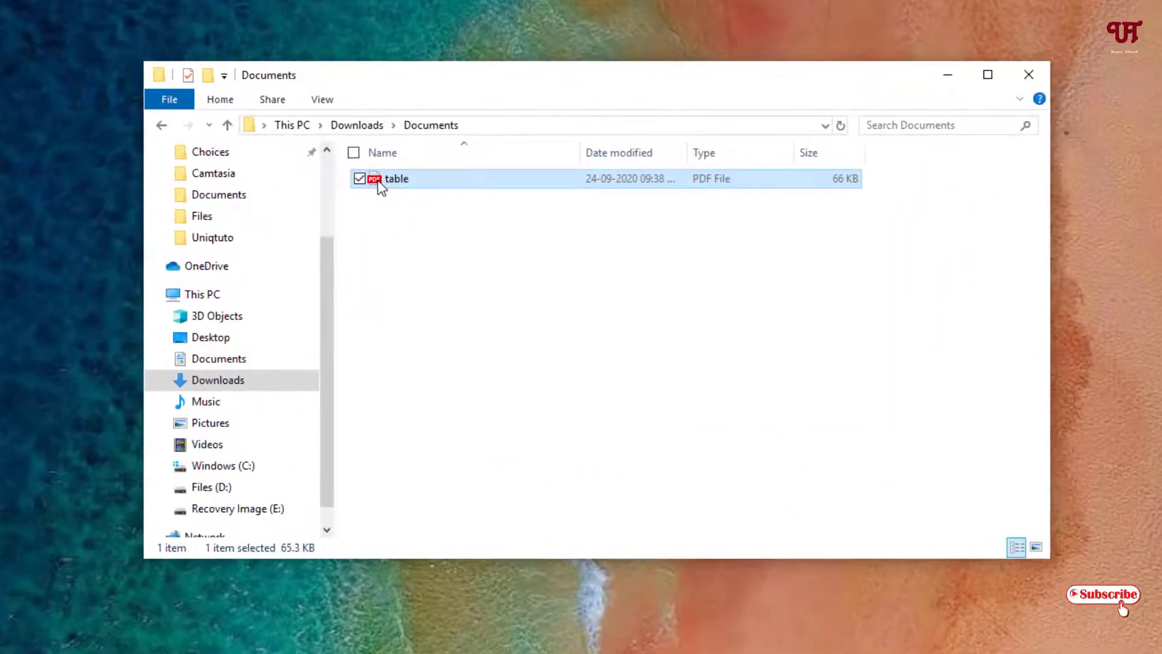
- Open table.pdf with LibreOffice Draw
{"action": "right_click", "coordinate": [380, 185]}
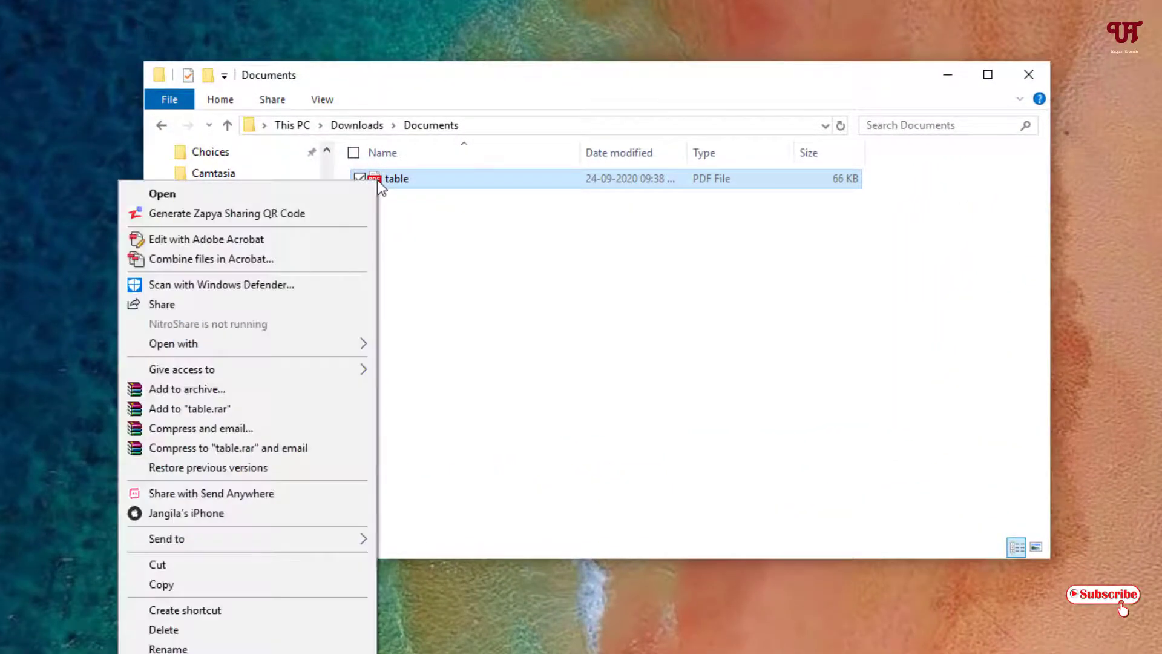
{"action": "mouse_move", "coordinate": [343, 350]}
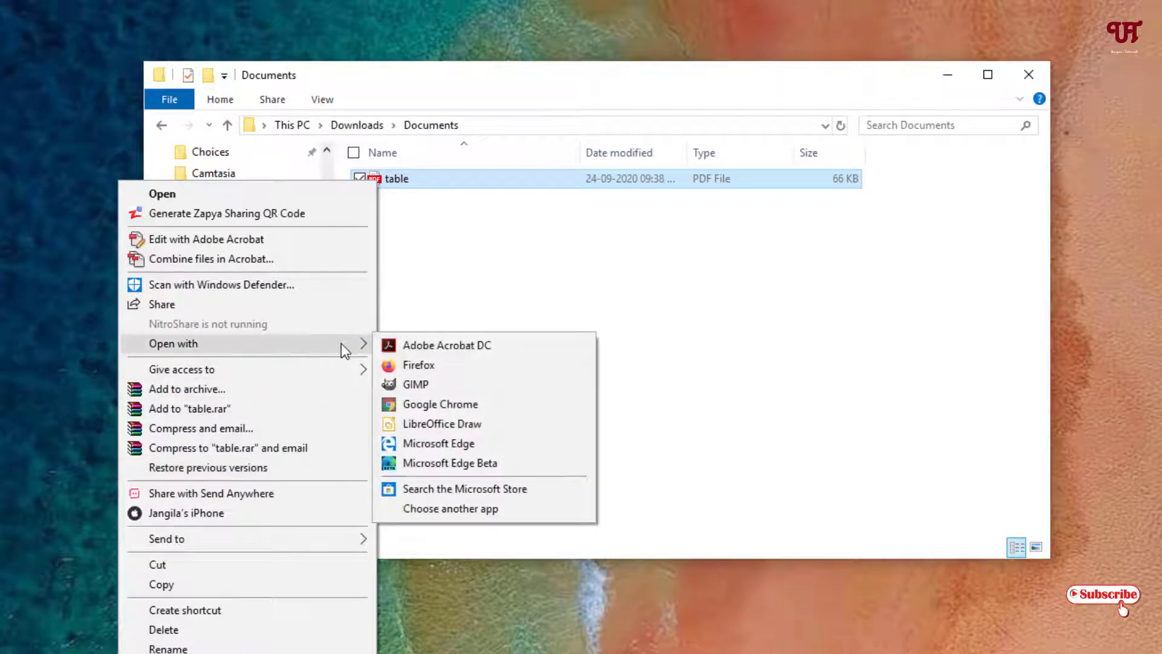
{"action": "left_click", "coordinate": [434, 425]}
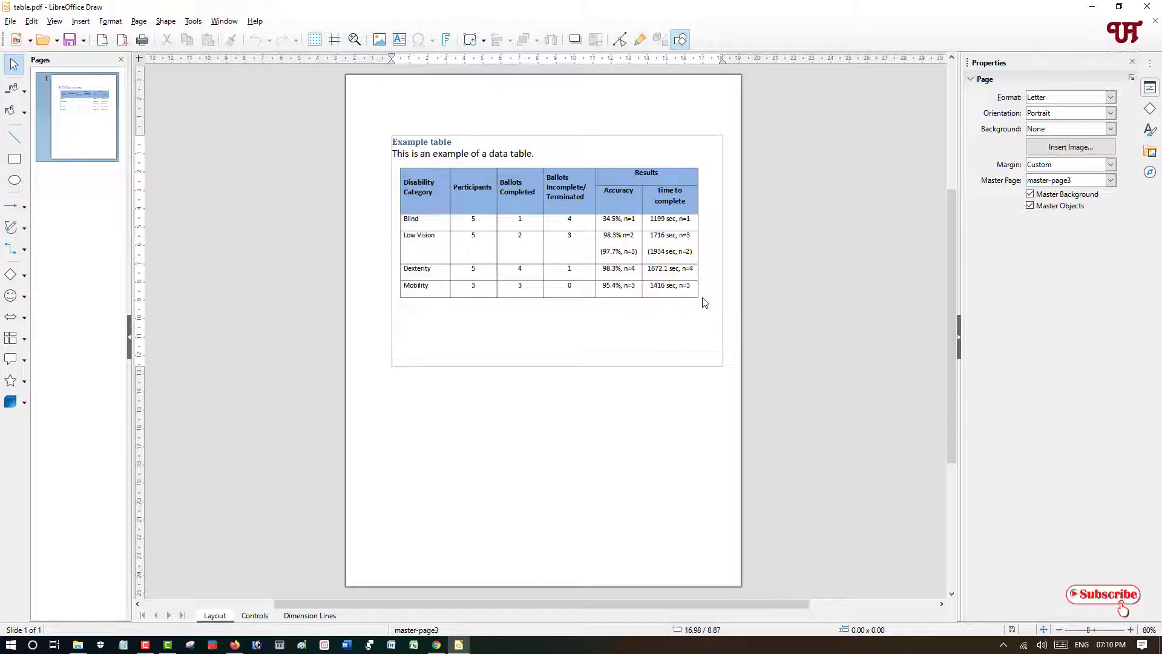
- Select all objects of the data table and cut them
{"action": "mouse_move", "coordinate": [702, 299]}
{"action": "left_mouse_down"}
{"action": "mouse_move", "coordinate": [488, 193]}
{"action": "mouse_move", "coordinate": [397, 165]}
{"action": "left_mouse_up"}
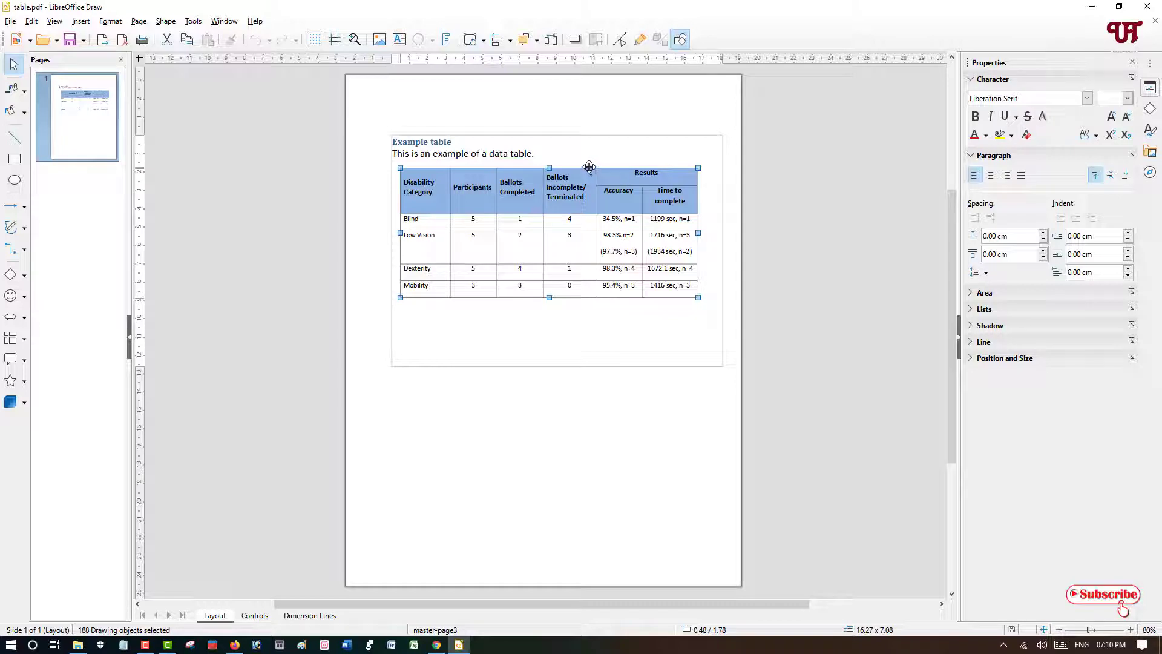
{"action": "right_click", "coordinate": [548, 168]}
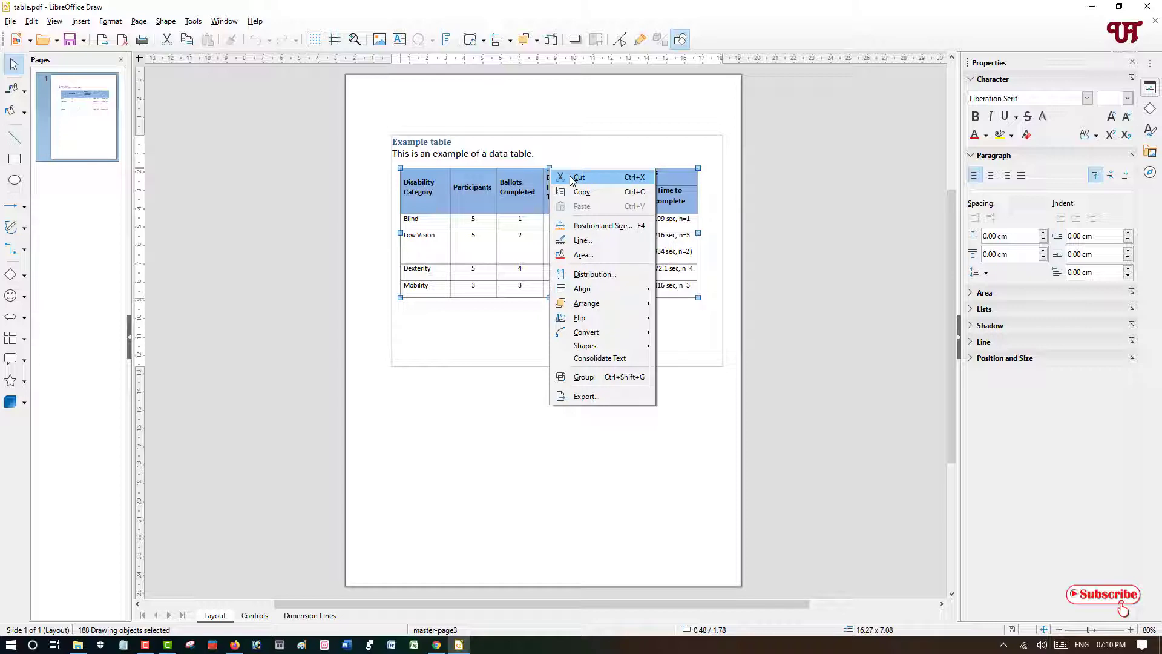
{"action": "left_click", "coordinate": [573, 178]}
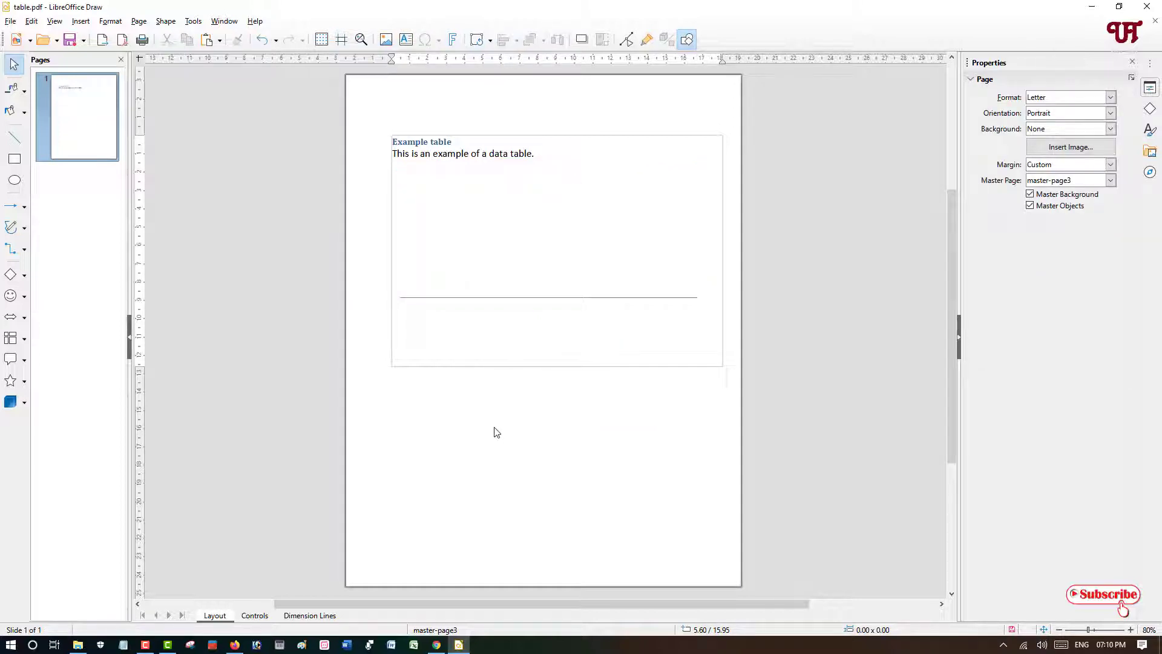
- Paste the cut table into a blank Word document, then close Word without saving
{"action": "left_click", "coordinate": [393, 645]}
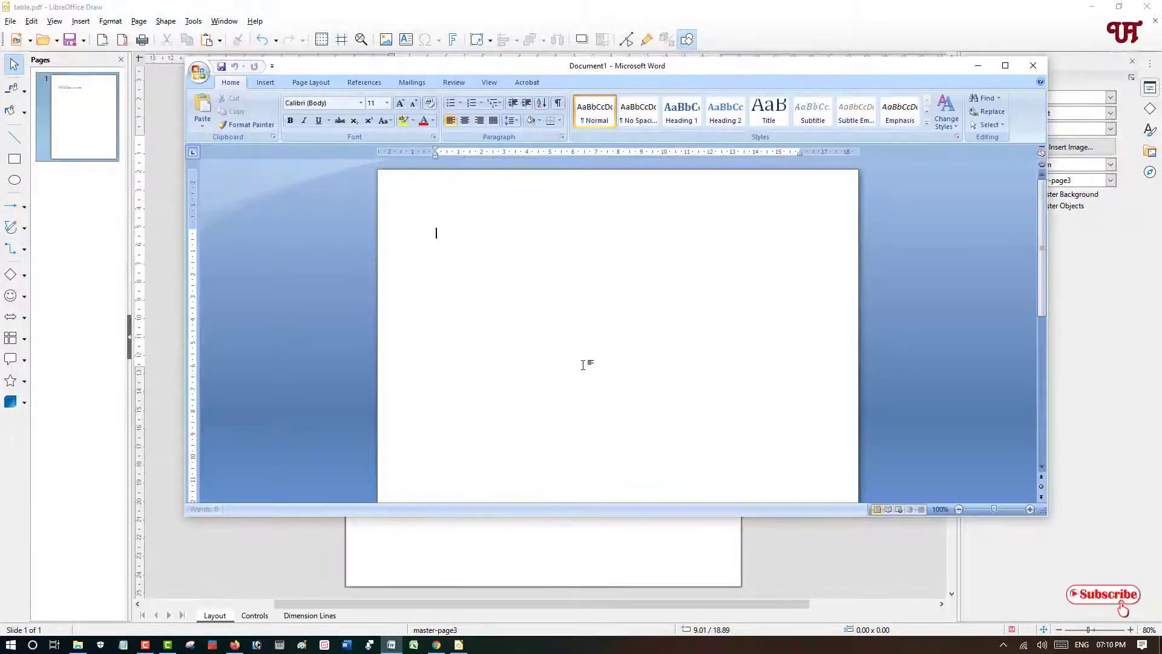
{"action": "right_click", "coordinate": [581, 308]}
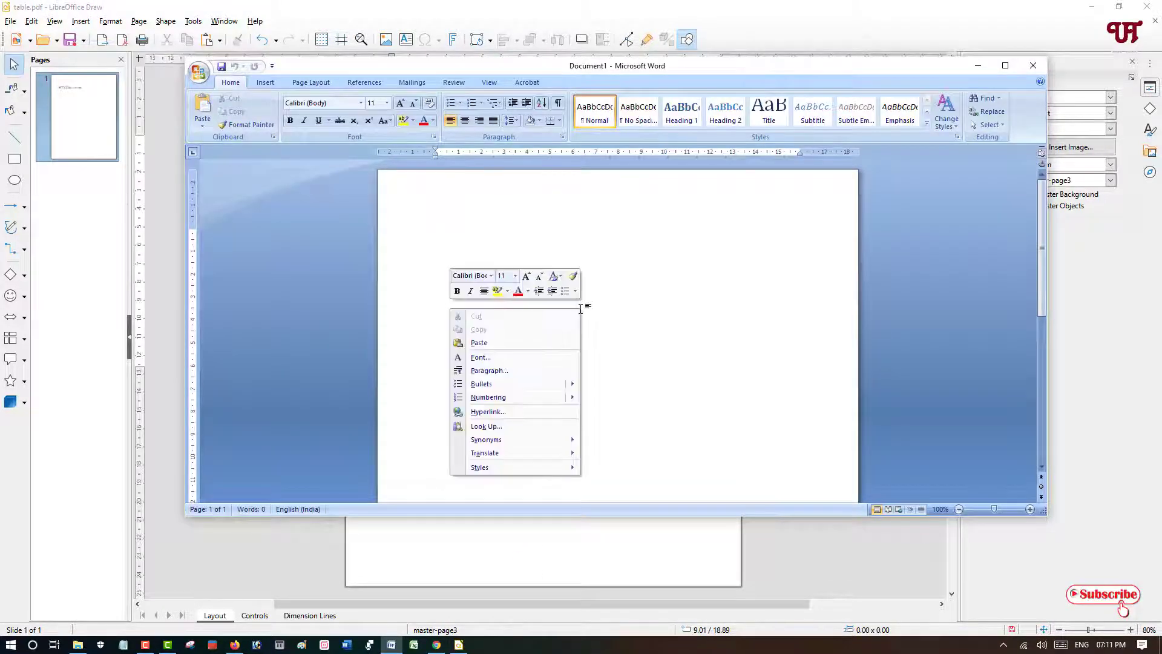
{"action": "left_click", "coordinate": [544, 344]}
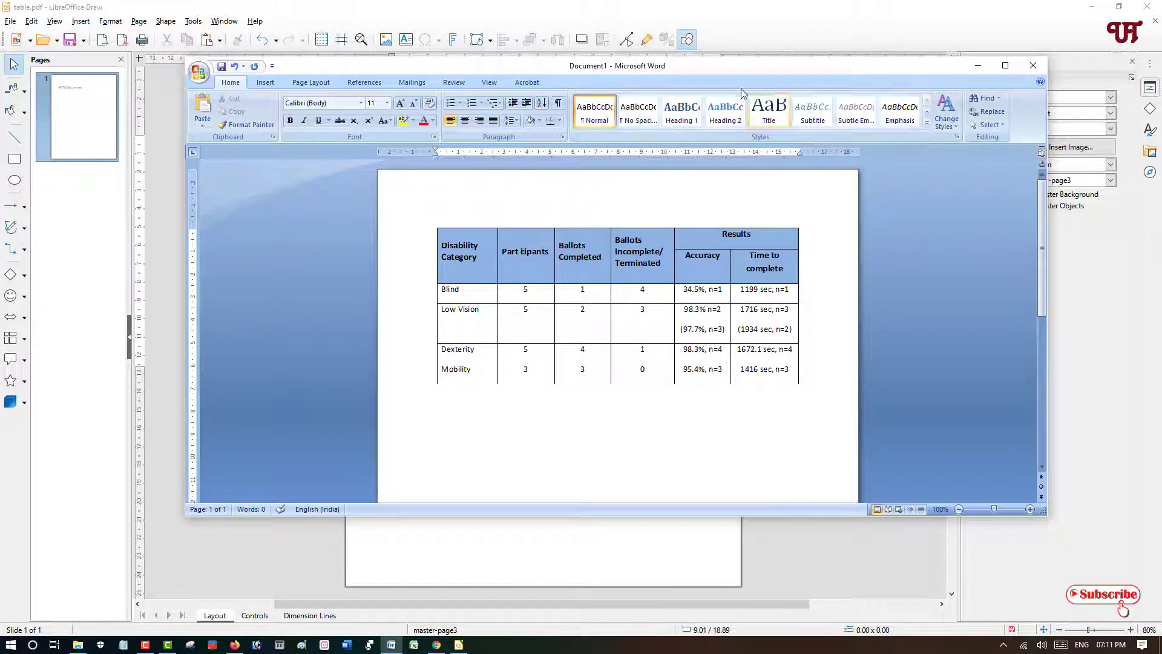
{"action": "left_click_drag", "start_coordinate": [728, 72], "coordinate": [689, 70]}
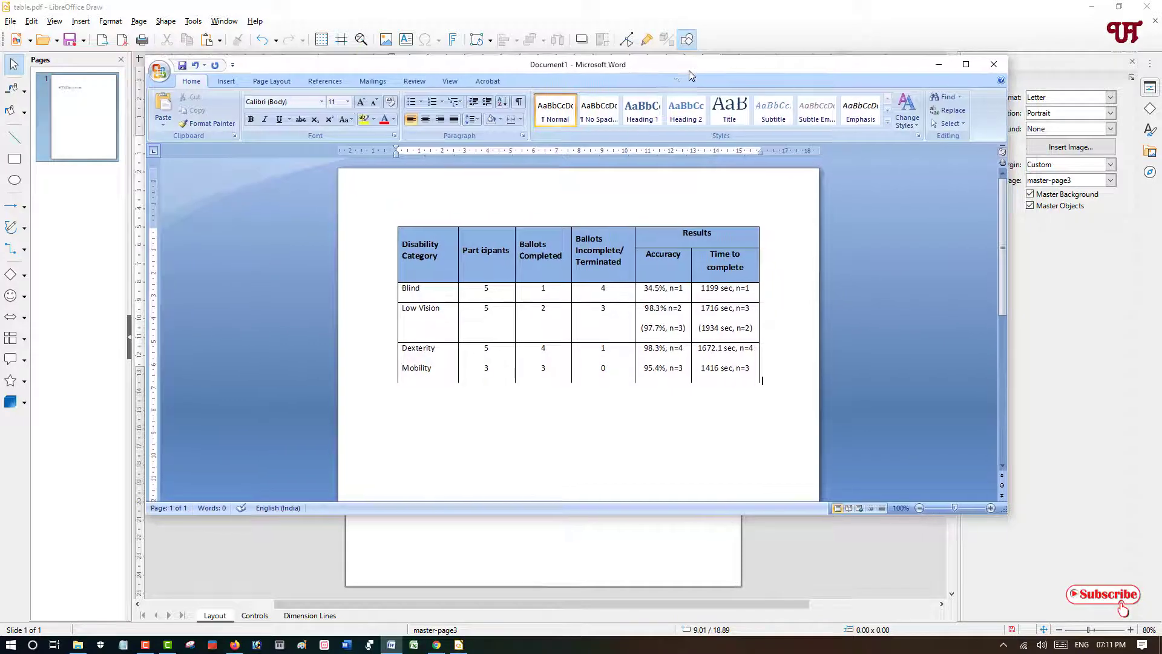
{"action": "left_click", "coordinate": [717, 312]}
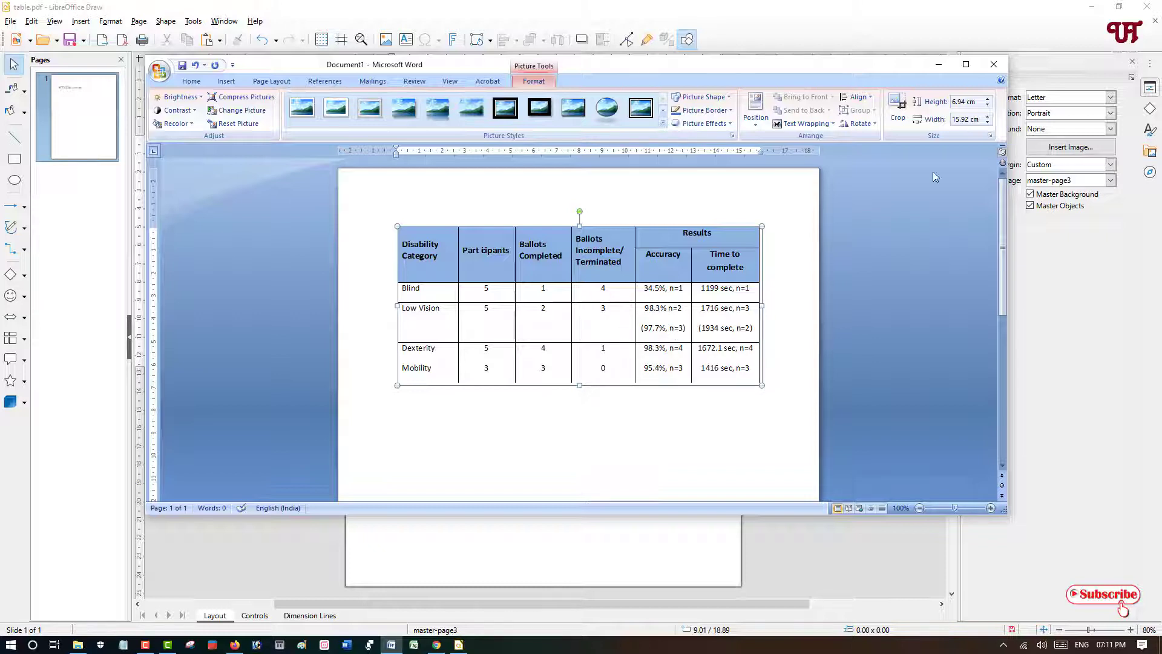
{"action": "left_click", "coordinate": [997, 66]}
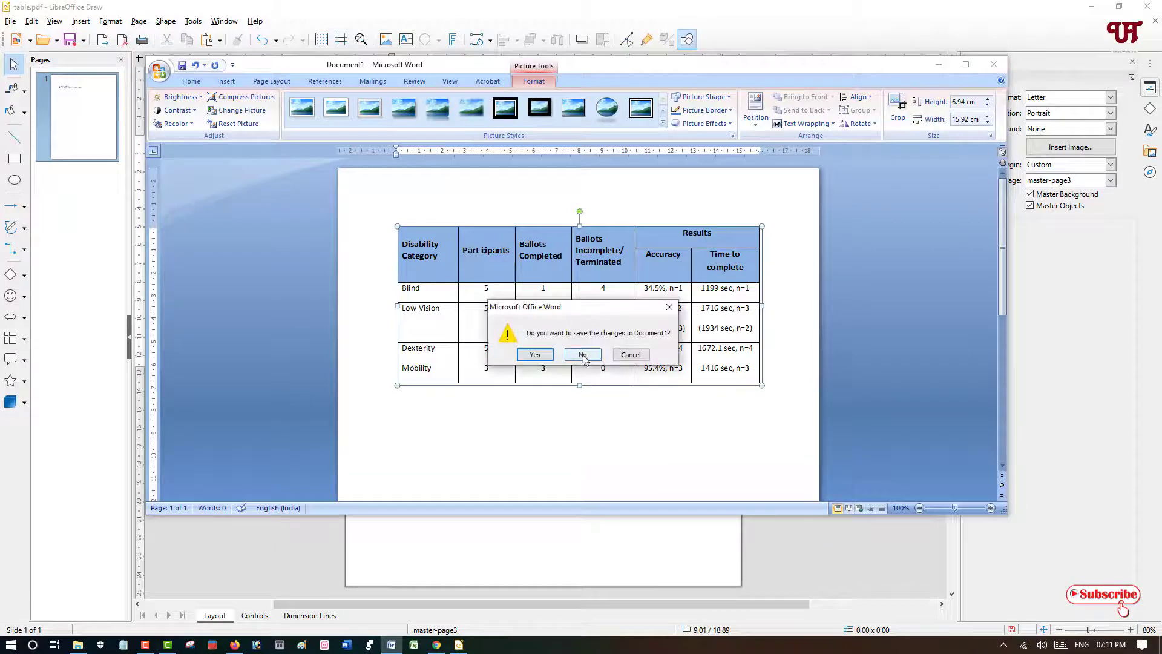
{"action": "left_click", "coordinate": [583, 355]}
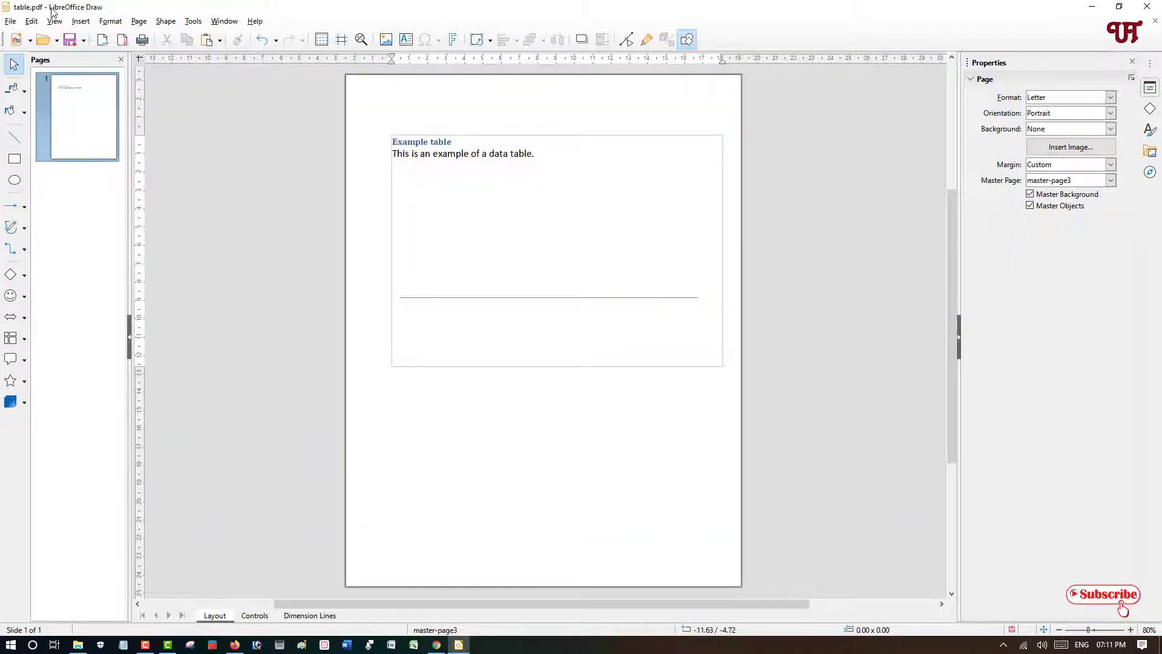
- Undo the table cut in Draw
{"action": "left_click", "coordinate": [31, 21]}
{"action": "left_click", "coordinate": [139, 98]}
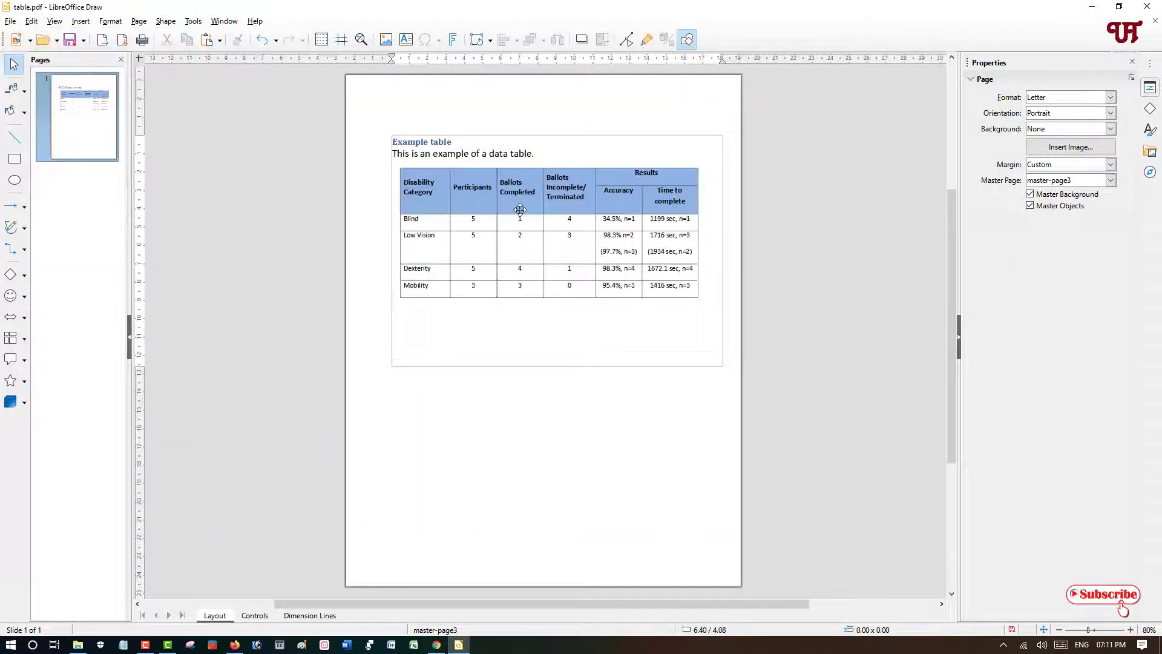
- Replace the Accuracy column header text with "accurate"
{"action": "left_click", "coordinate": [617, 220]}
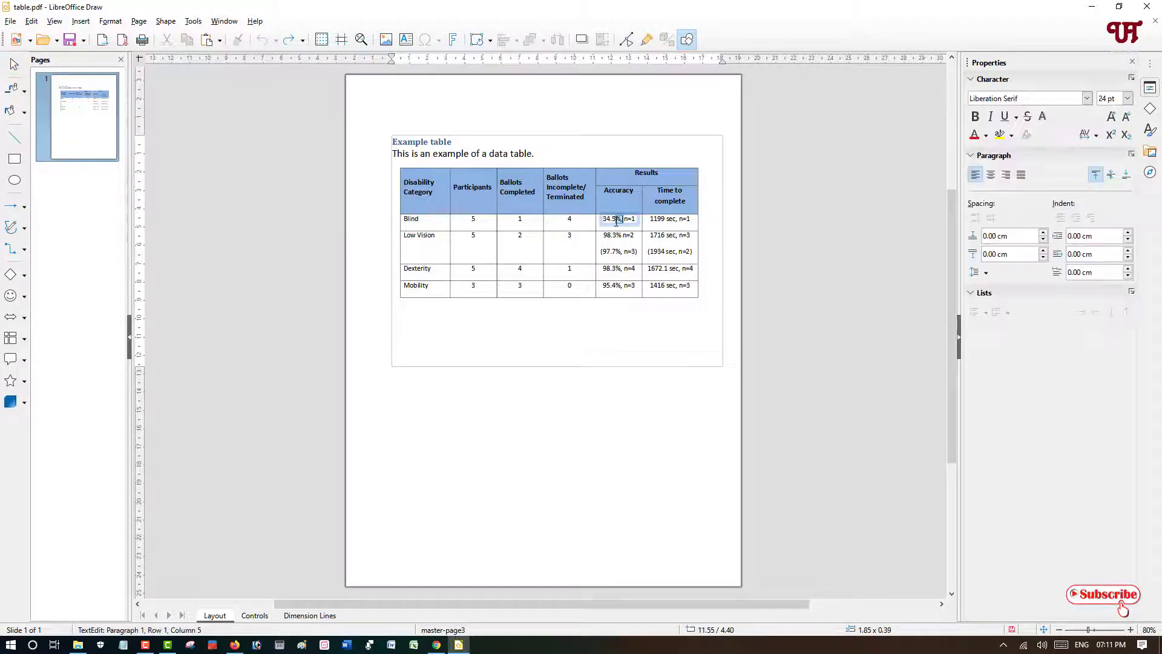
{"action": "left_click_drag", "start_coordinate": [616, 220], "coordinate": [632, 220]}
{"action": "left_click", "coordinate": [635, 191]}
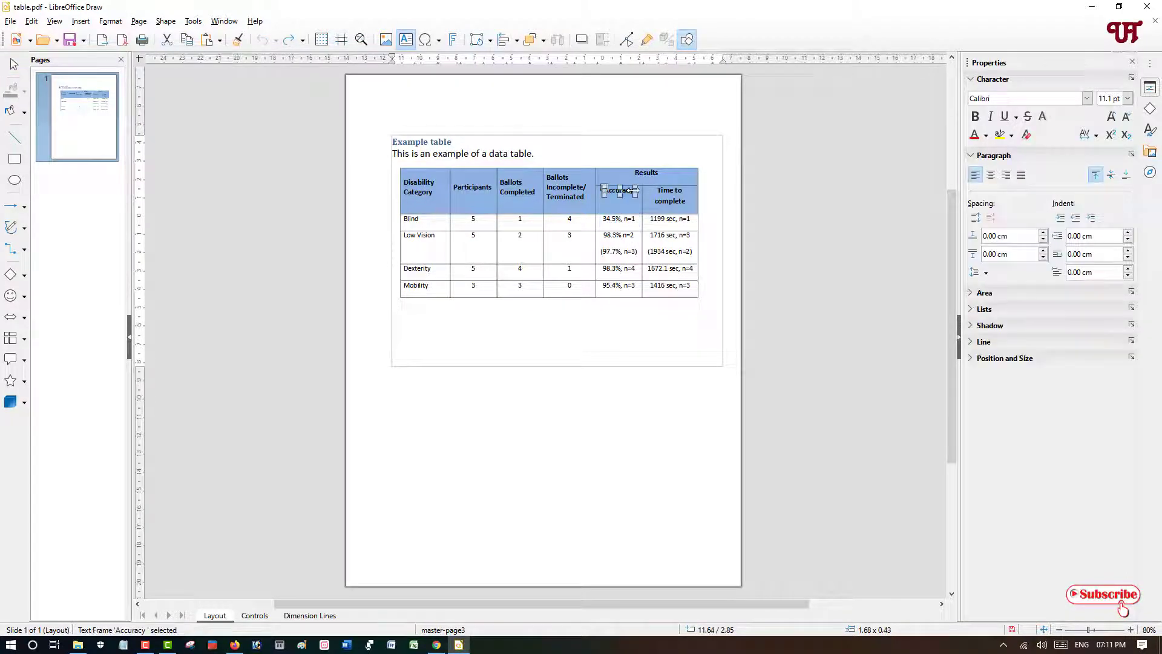
{"action": "double_click", "coordinate": [633, 192]}
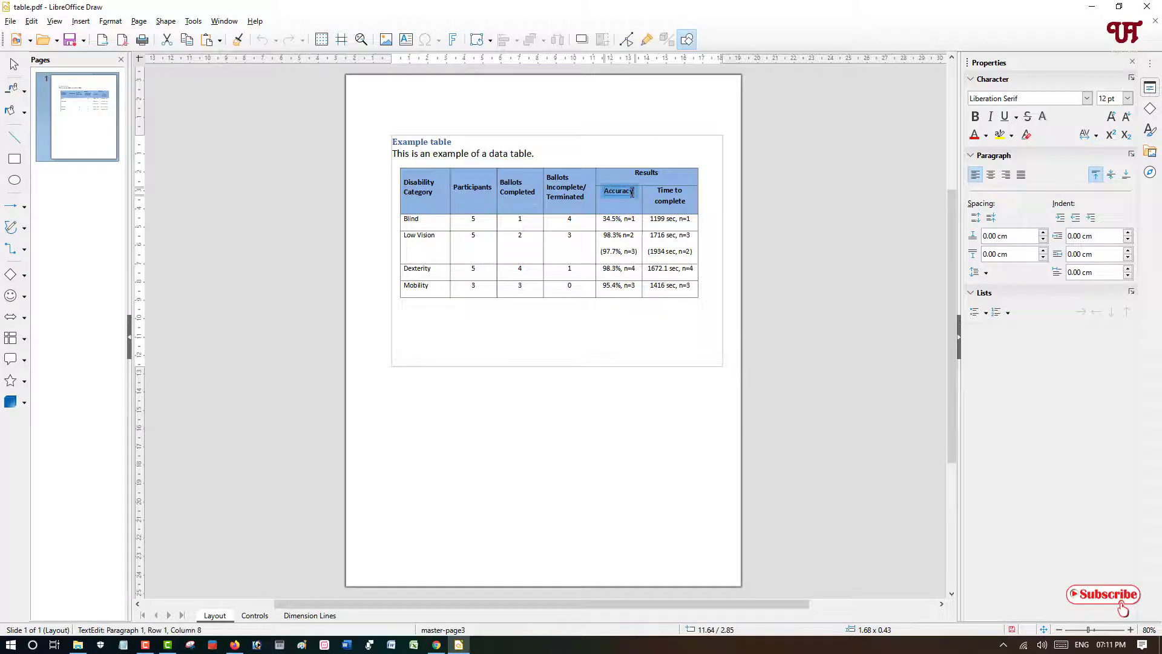
{"action": "key", "text": "Delete"}
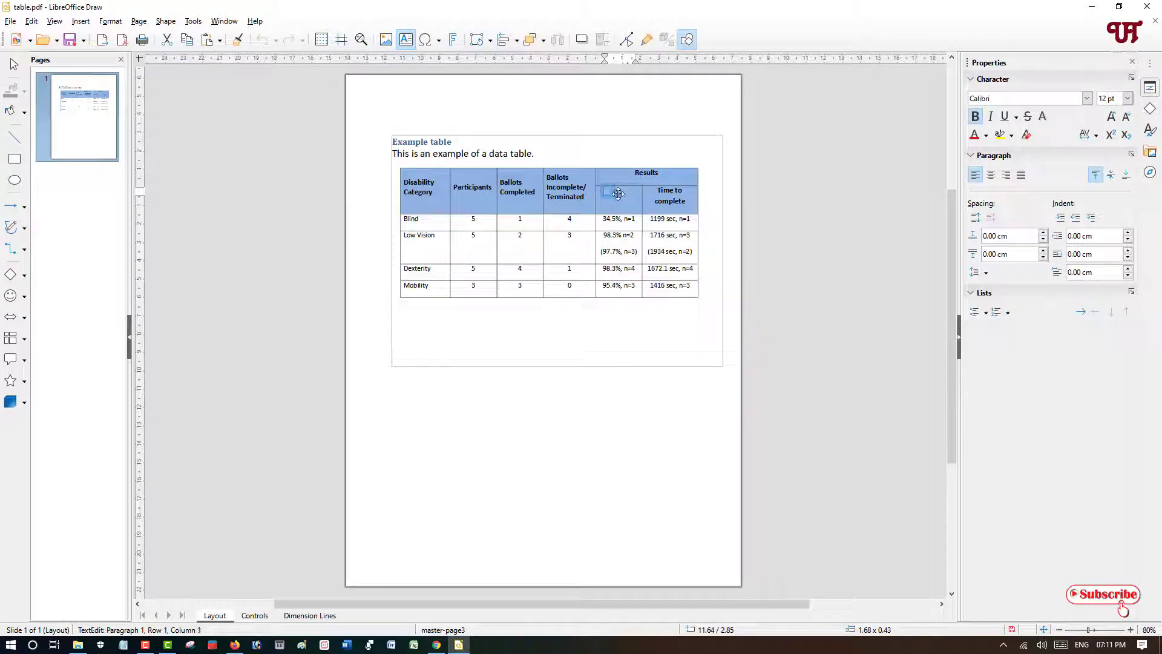
{"action": "type", "text": "accu"}
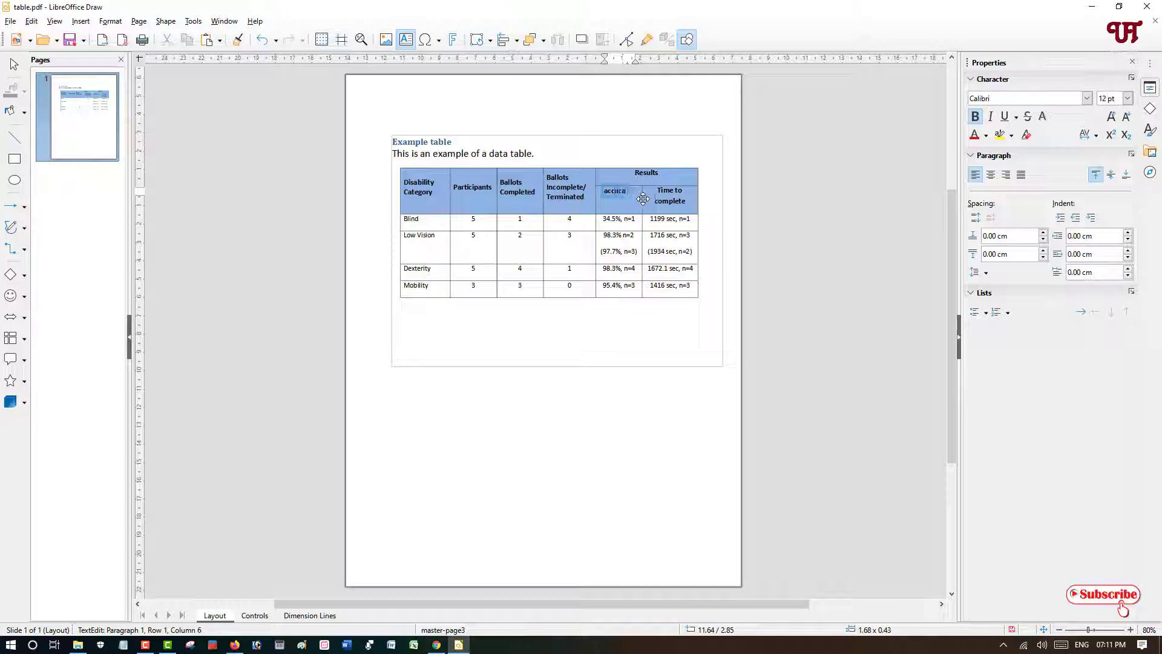
{"action": "type", "text": "rate"}
{"action": "left_click", "coordinate": [631, 327]}
- Select all of the edited table's objects and cut them
{"action": "mouse_move", "coordinate": [693, 296]}
{"action": "left_mouse_down"}
{"action": "mouse_move", "coordinate": [456, 170]}
{"action": "mouse_move", "coordinate": [394, 166]}
{"action": "left_mouse_up"}
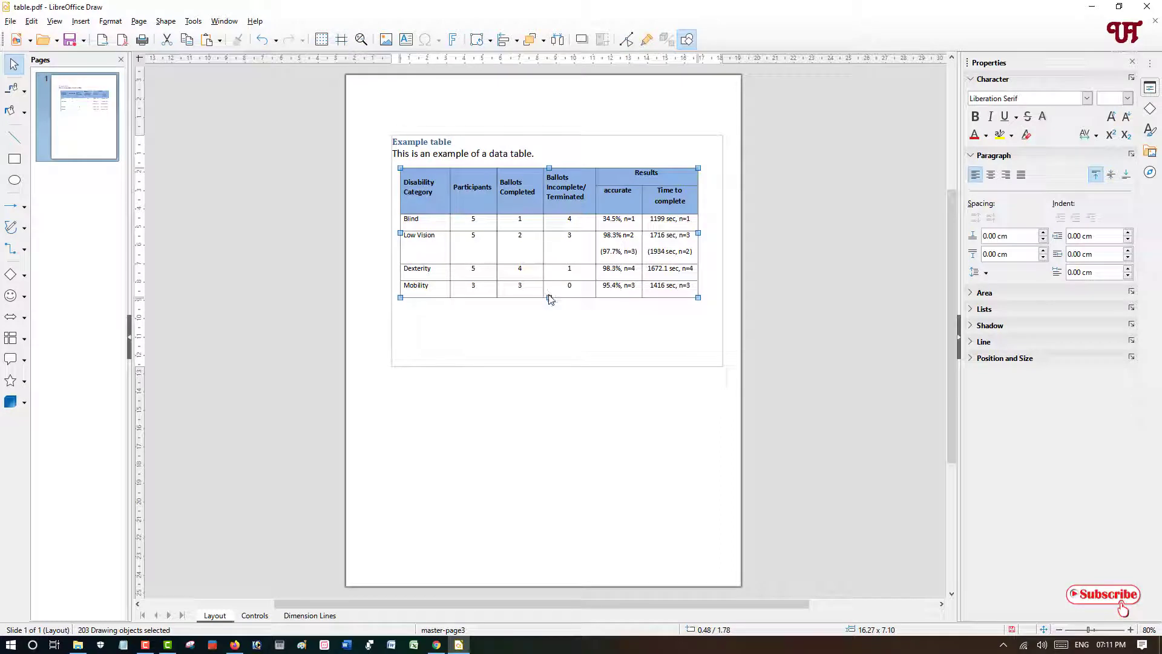
{"action": "right_click", "coordinate": [548, 296]}
{"action": "left_click", "coordinate": [579, 306]}
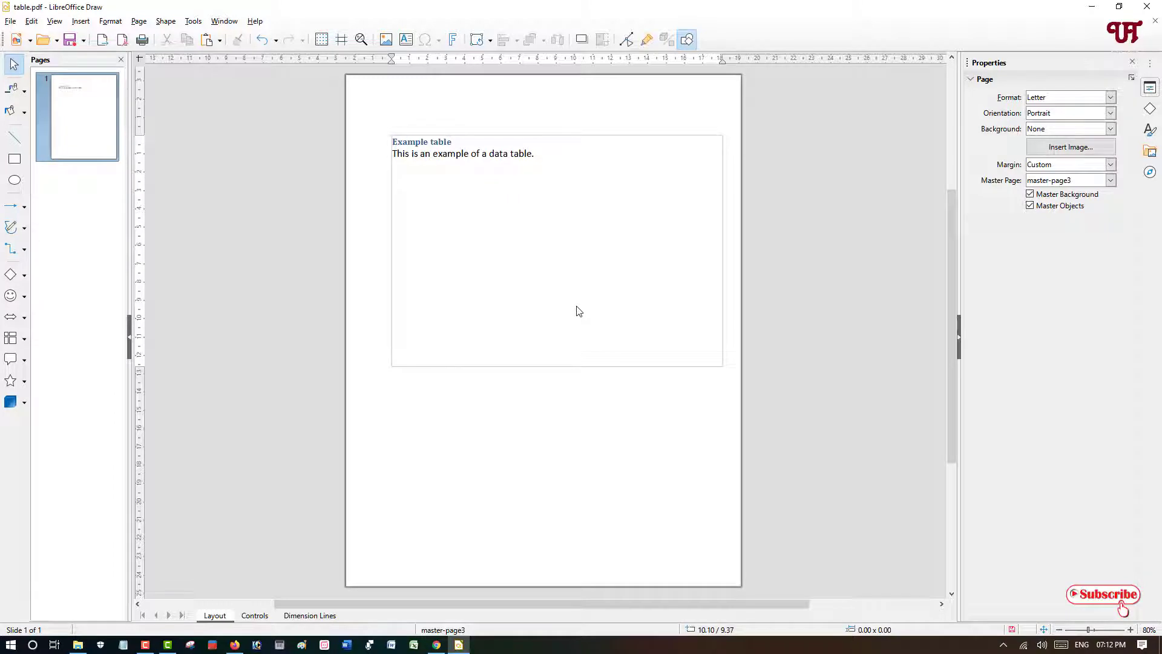
- Close LibreOffice Draw without saving and minimize the Documents folder window
{"action": "left_click", "coordinate": [1148, 6]}
{"action": "left_click", "coordinate": [615, 344]}
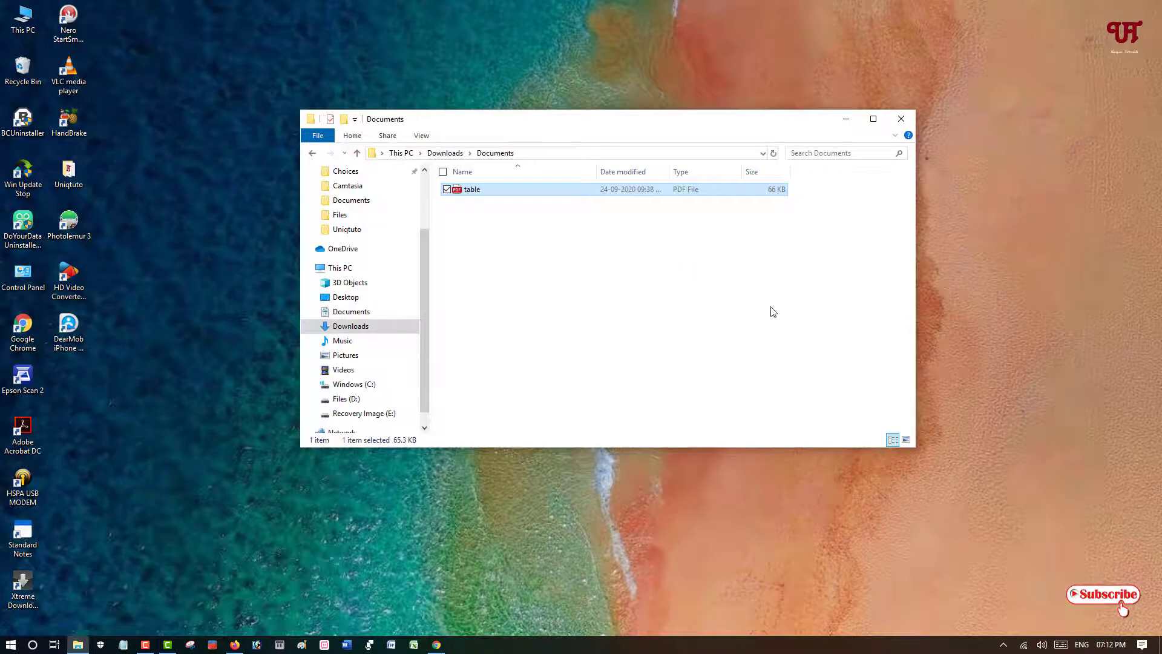
{"action": "left_click", "coordinate": [847, 119]}
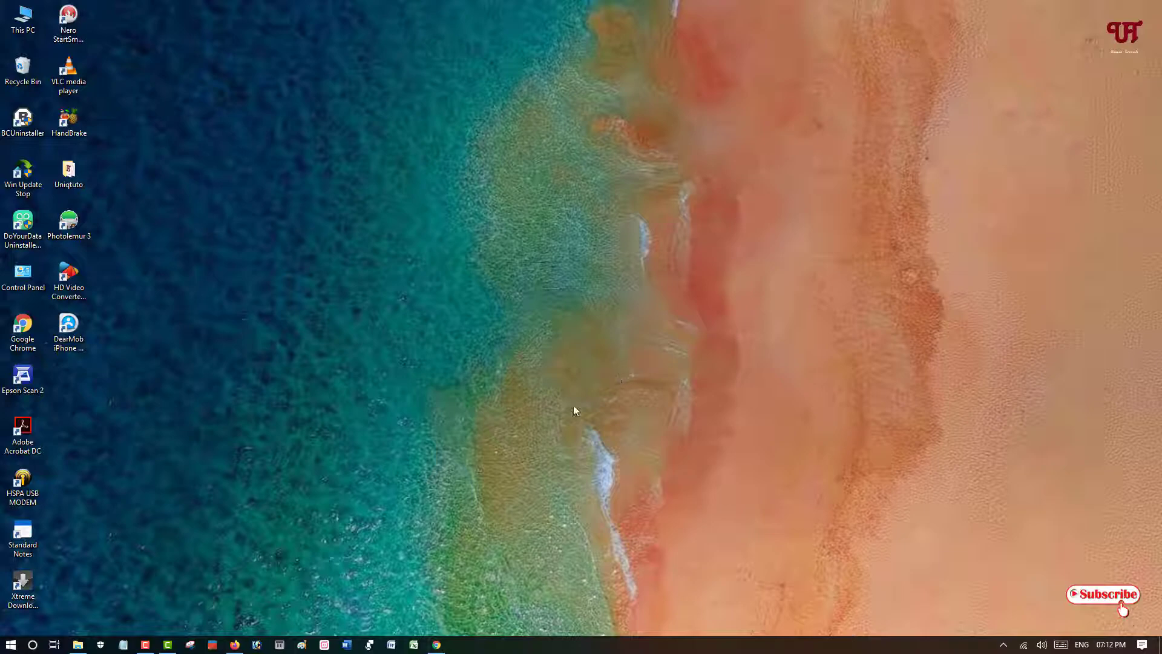
- Open the PDF to Word converter on pdf2go.com in Chrome
{"action": "left_click", "coordinate": [436, 644]}
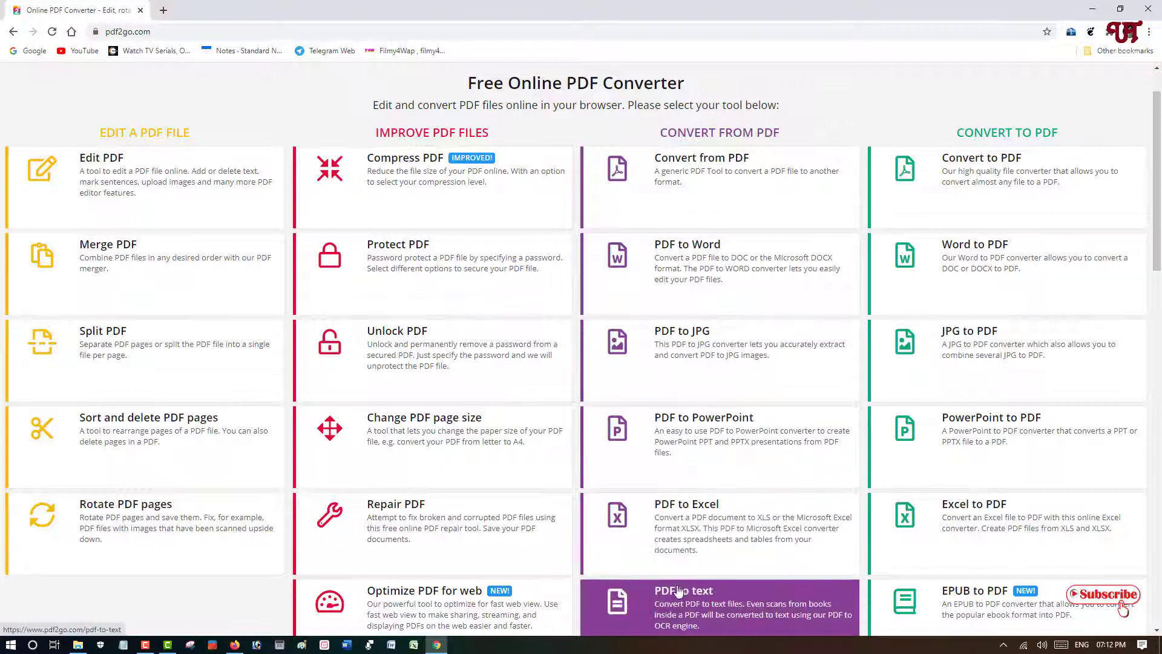
{"action": "scroll", "coordinate": [677, 595], "scroll_direction": "down", "scroll_amount": 2}
{"action": "scroll", "coordinate": [687, 553], "scroll_direction": "up", "scroll_amount": 2}
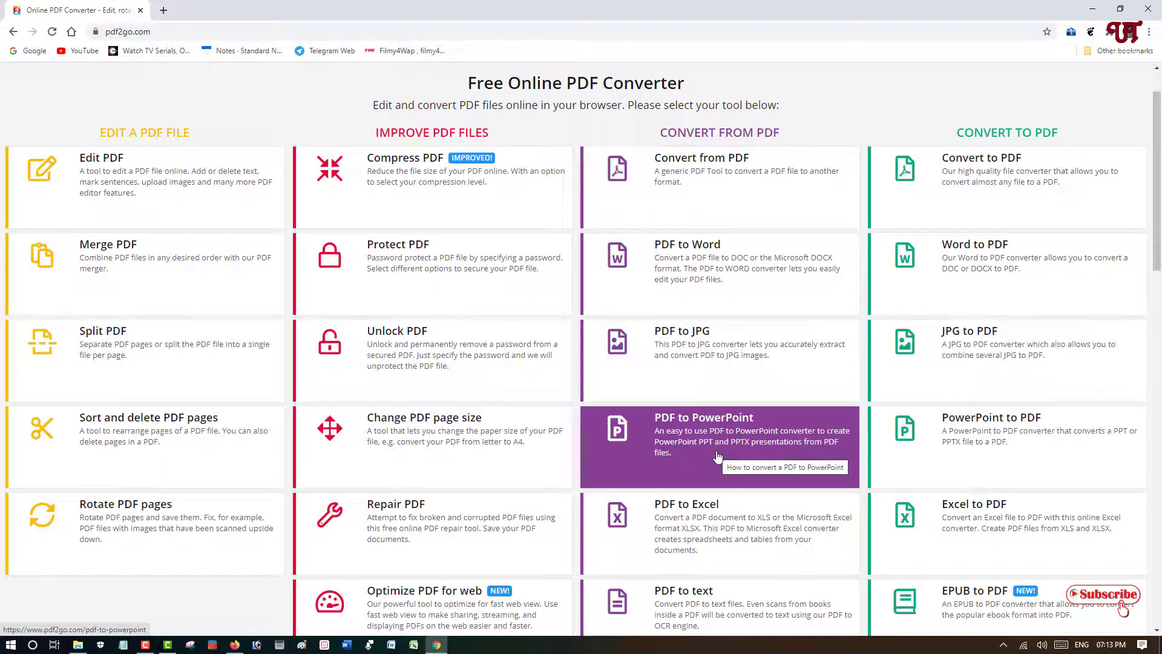
{"action": "left_click", "coordinate": [675, 277]}
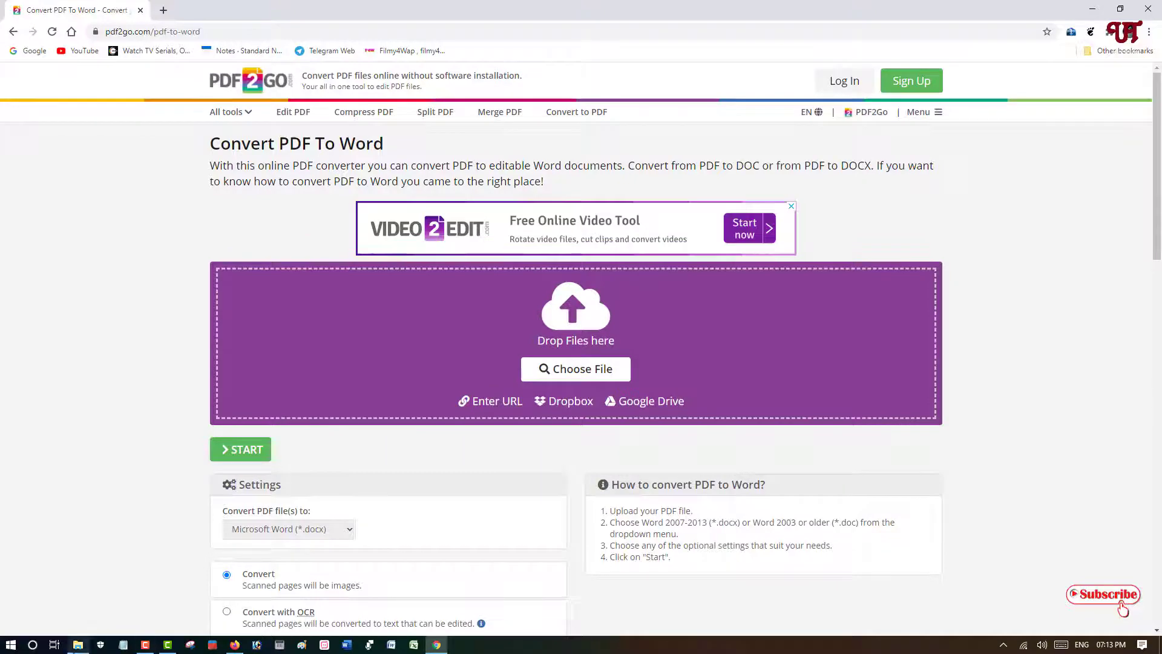
- Upload table.pdf into the converter's drop area and start converting it to Microsoft Word (*.docx)
{"action": "left_click", "coordinate": [81, 646]}
{"action": "left_click_drag", "start_coordinate": [466, 117], "coordinate": [723, 168]}
{"action": "left_click_drag", "start_coordinate": [734, 238], "coordinate": [496, 343]}
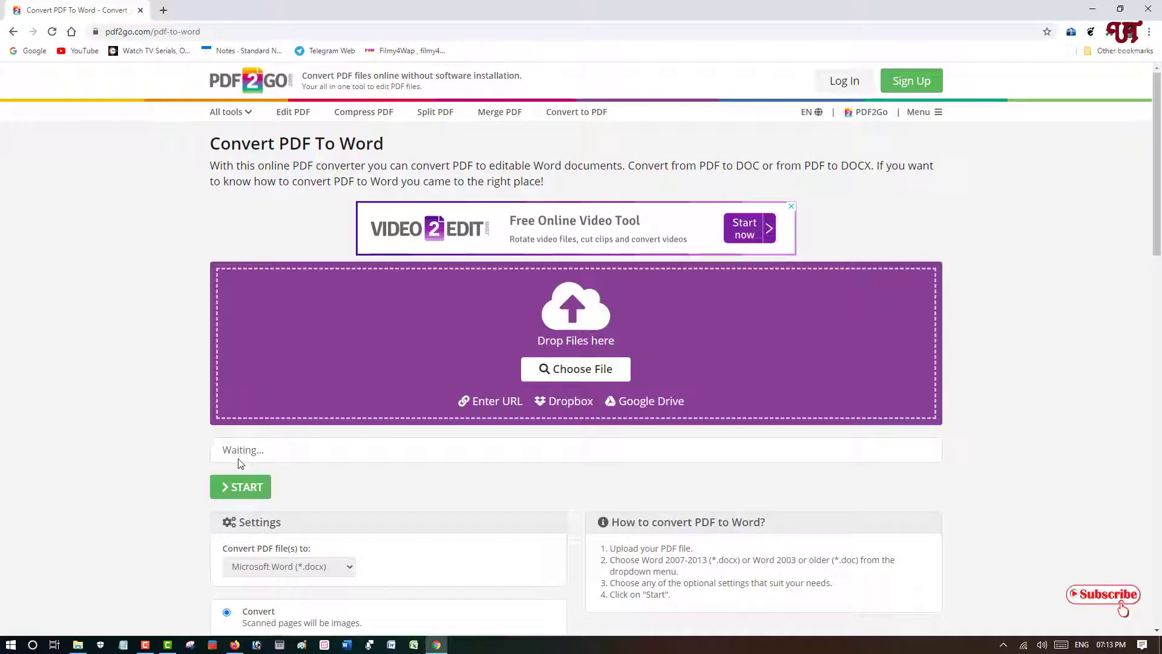
{"action": "left_click", "coordinate": [238, 497]}
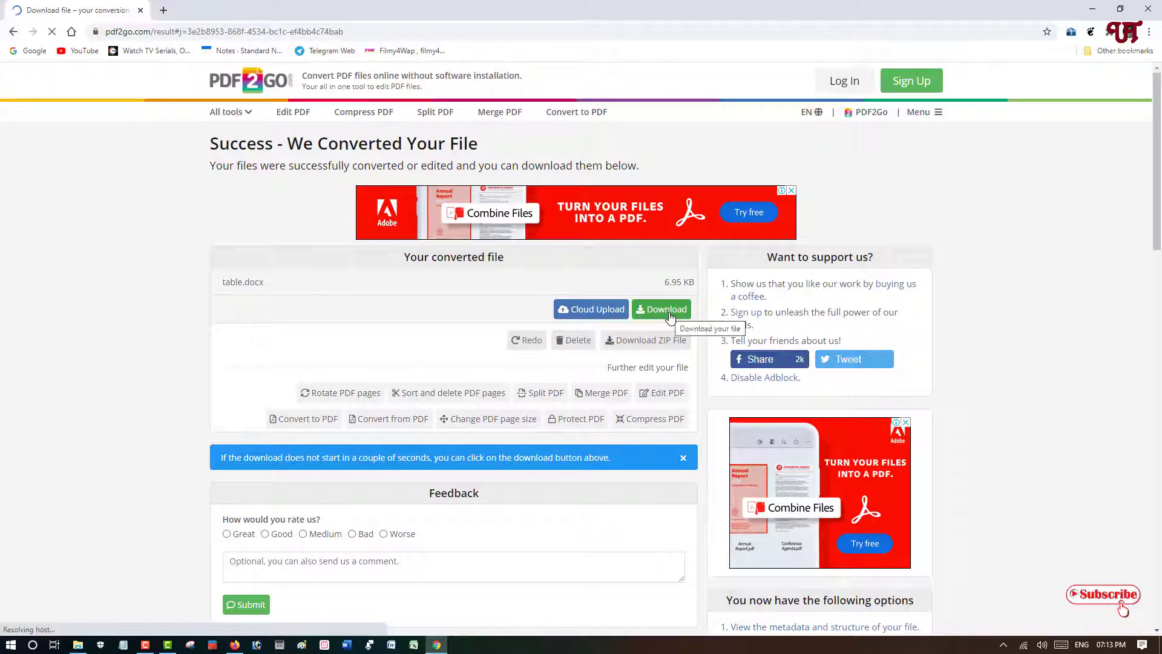
- Download the converted table.docx and open the folder containing it
{"action": "left_click", "coordinate": [670, 313]}
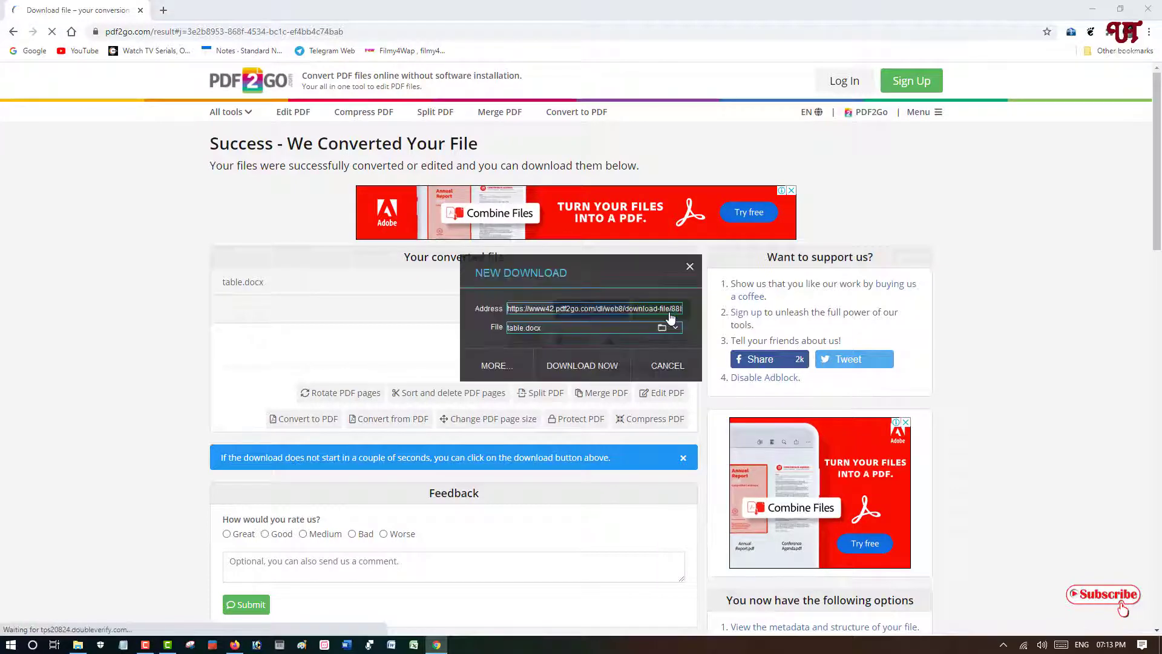
{"action": "left_click", "coordinate": [582, 366]}
{"action": "left_click_drag", "start_coordinate": [593, 260], "coordinate": [425, 268]}
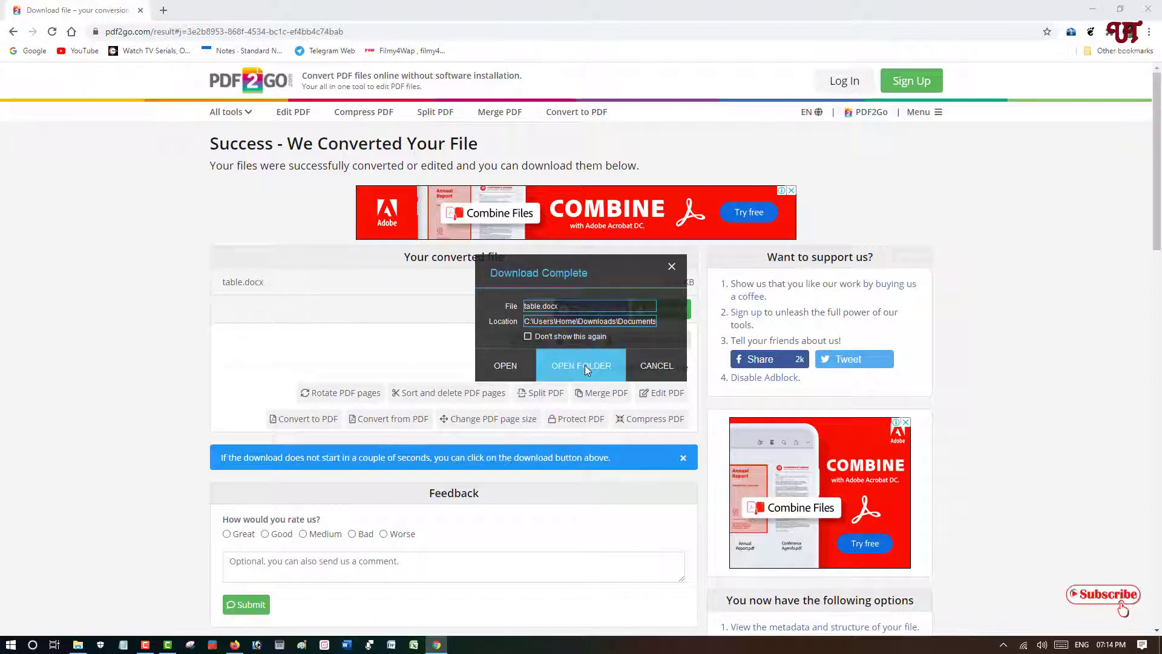
{"action": "left_click", "coordinate": [586, 365]}
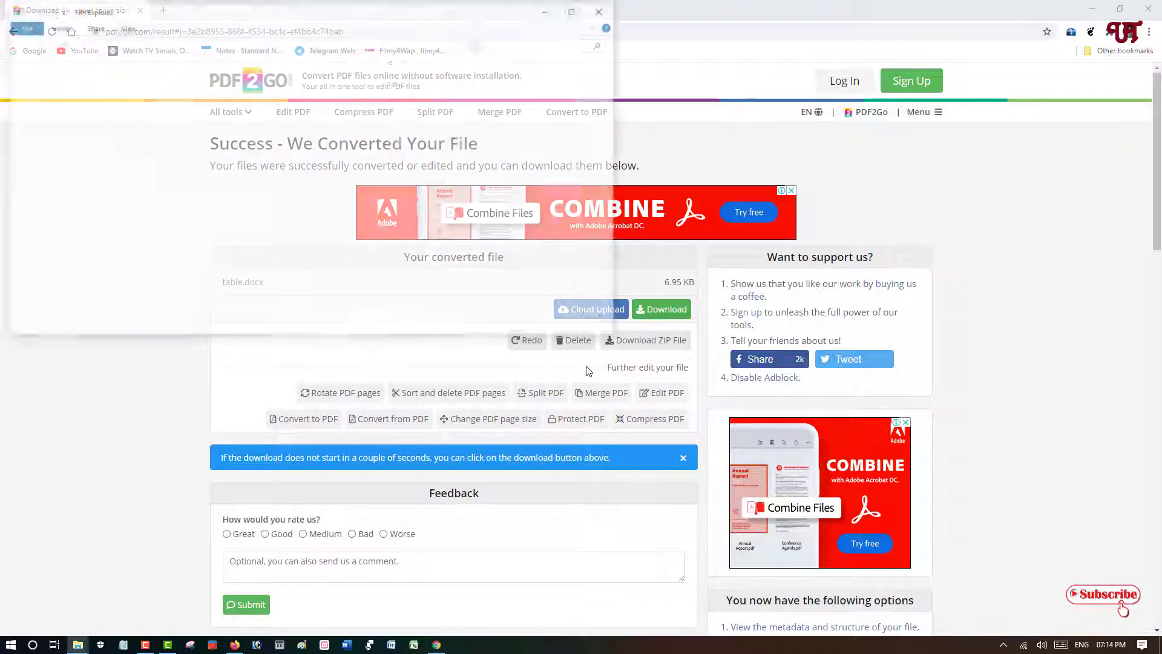
{"action": "left_click_drag", "start_coordinate": [396, 16], "coordinate": [706, 119]}
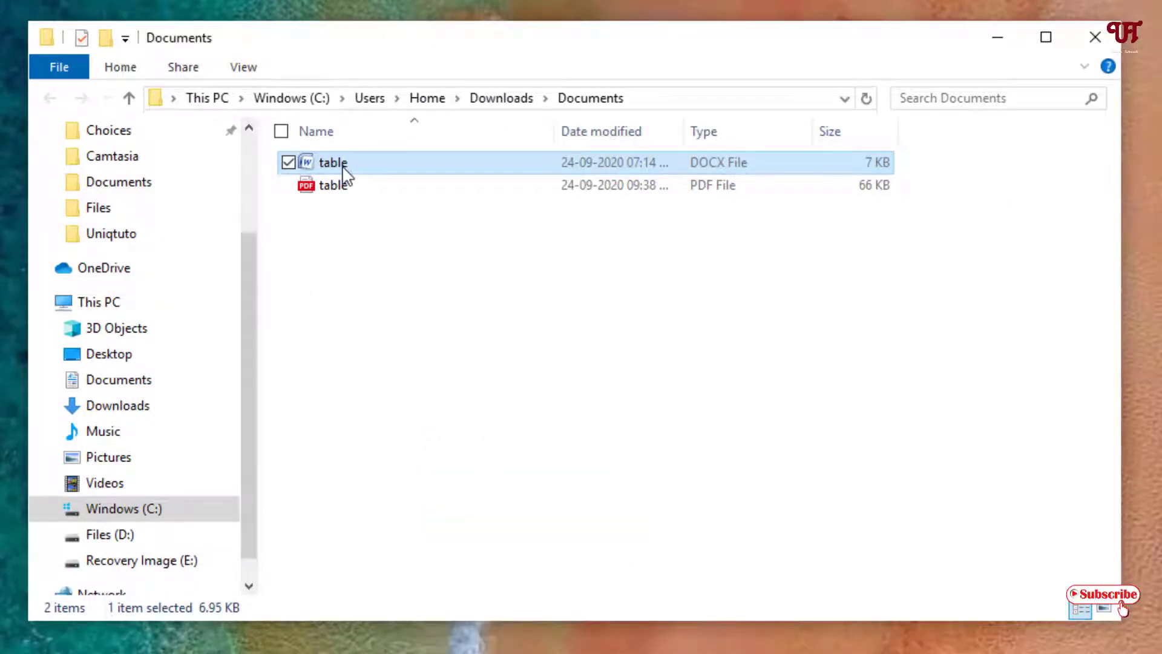
- Try to open the downloaded table.docx directly
{"action": "mouse_move", "coordinate": [341, 173]}
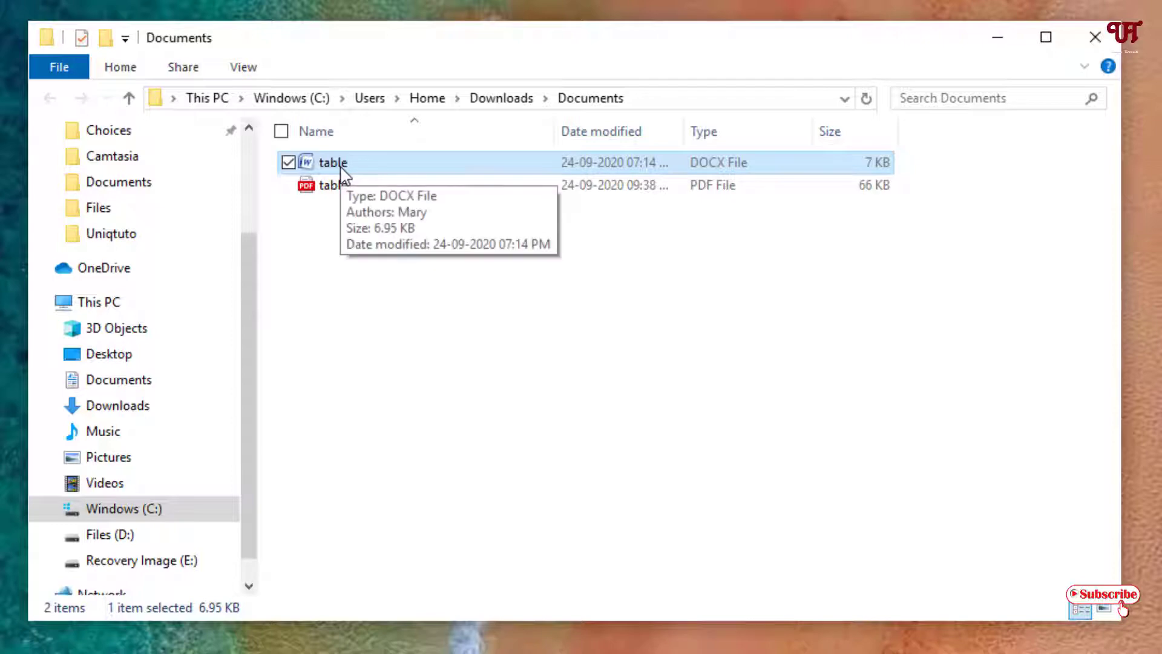
{"action": "double_click", "coordinate": [342, 174]}
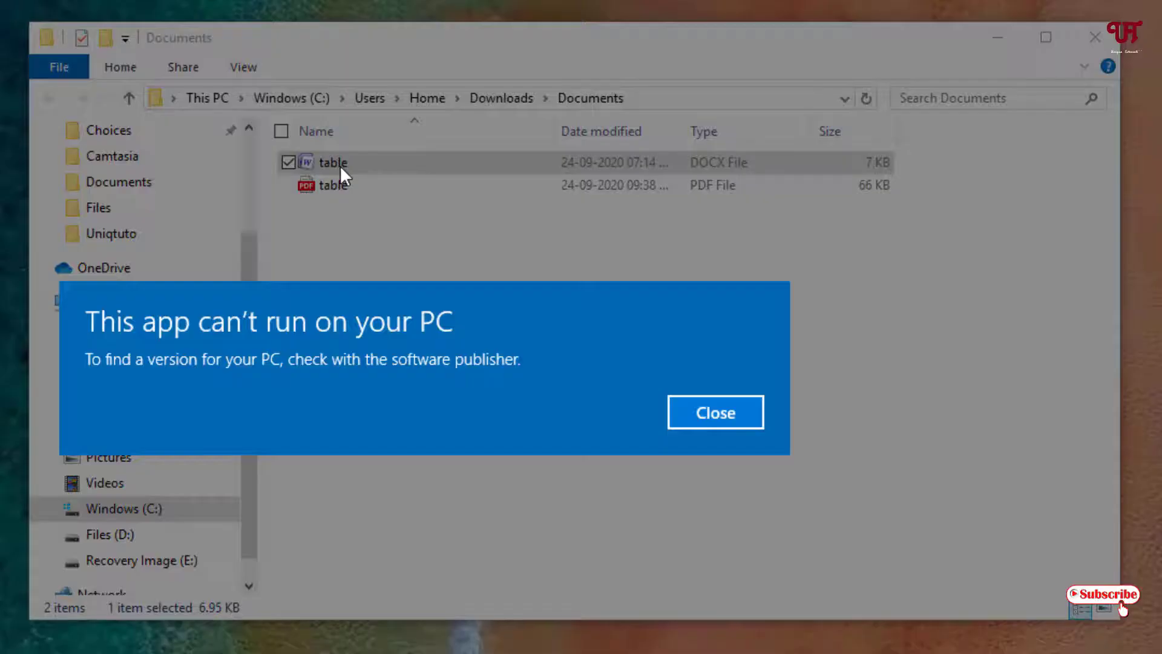
{"action": "left_click", "coordinate": [710, 404]}
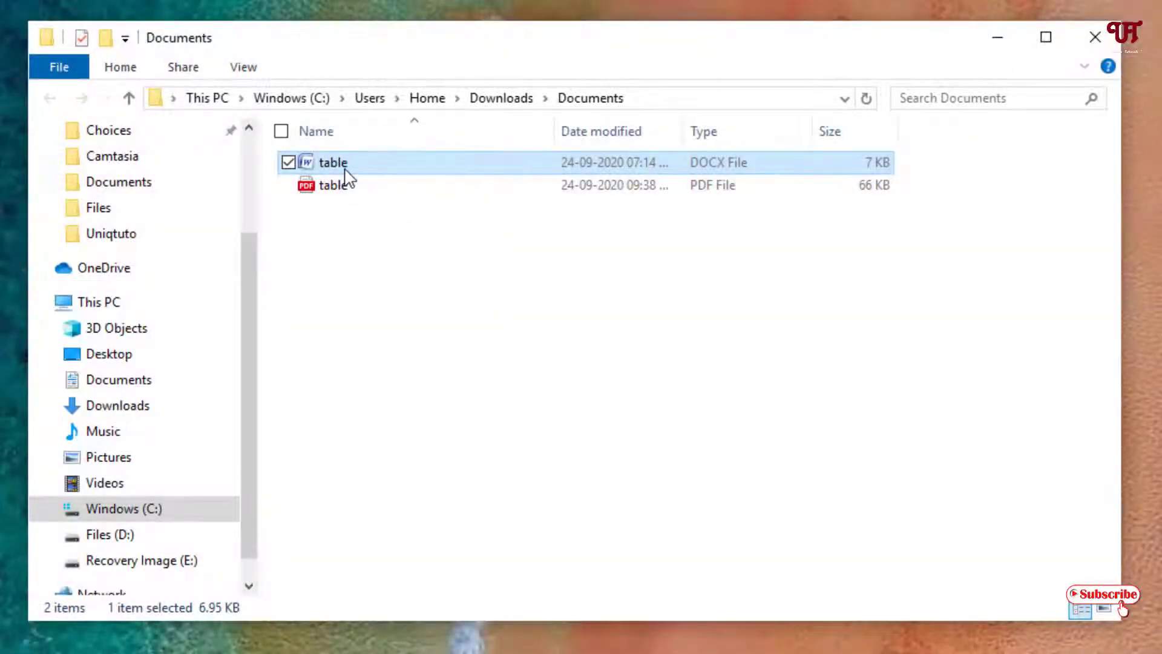
- Open table.docx with LibreOffice Writer
{"action": "right_click", "coordinate": [345, 174]}
{"action": "mouse_move", "coordinate": [333, 368]}
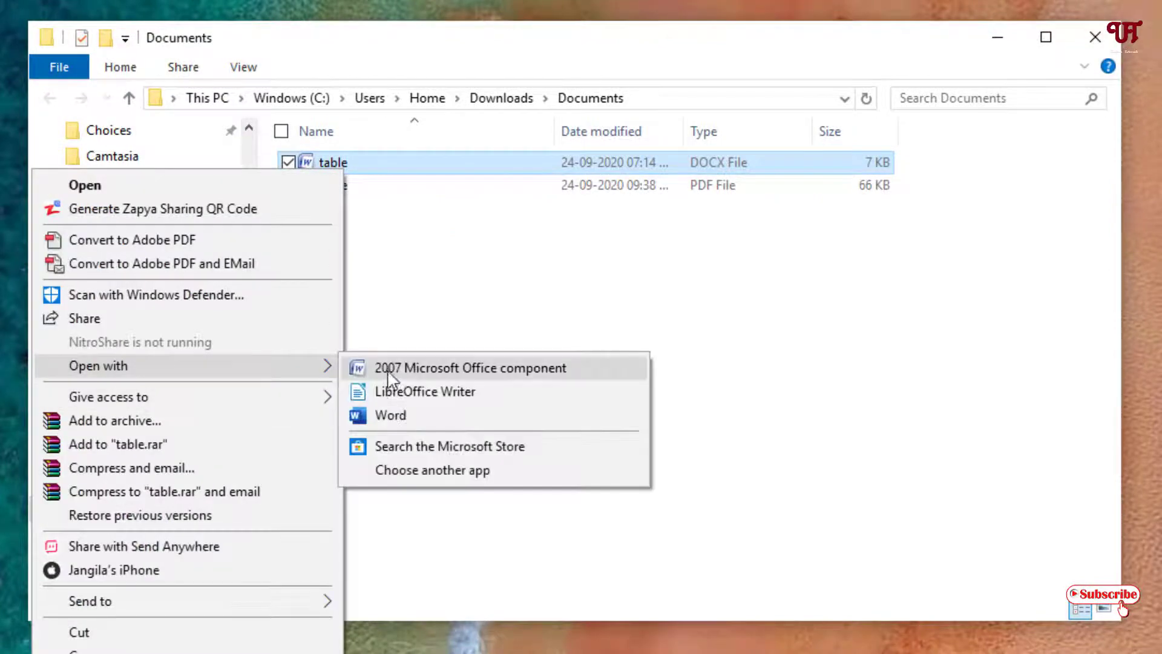
{"action": "left_click", "coordinate": [418, 392]}
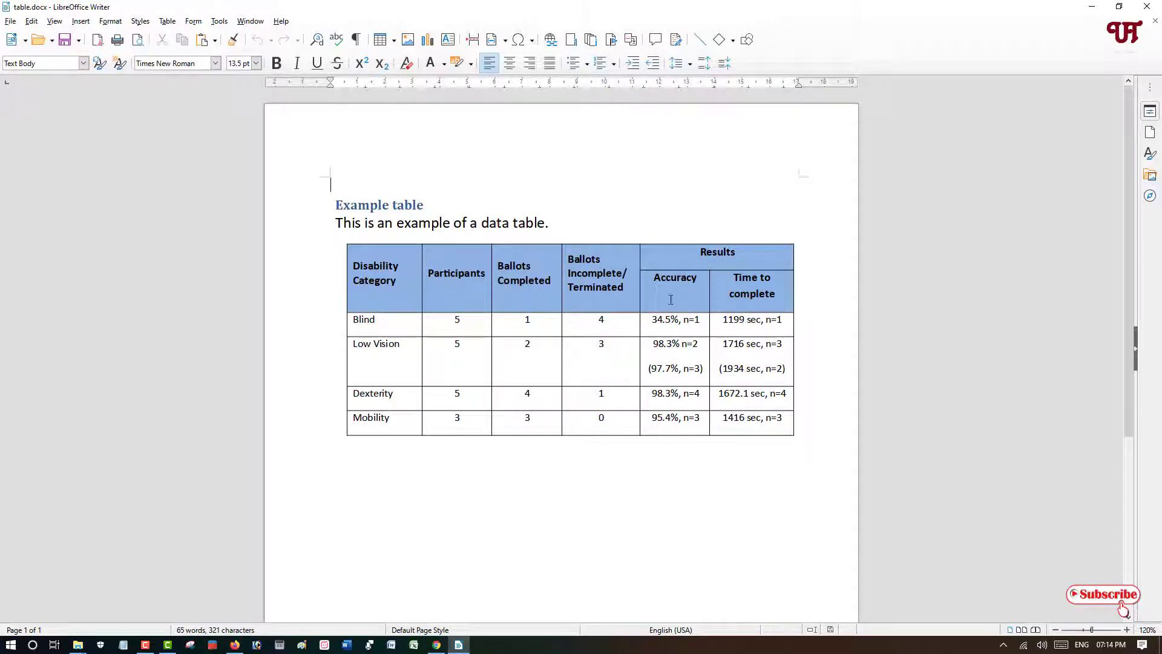
- Delete the last letters of the Accuracy column header
{"action": "left_click", "coordinate": [699, 297]}
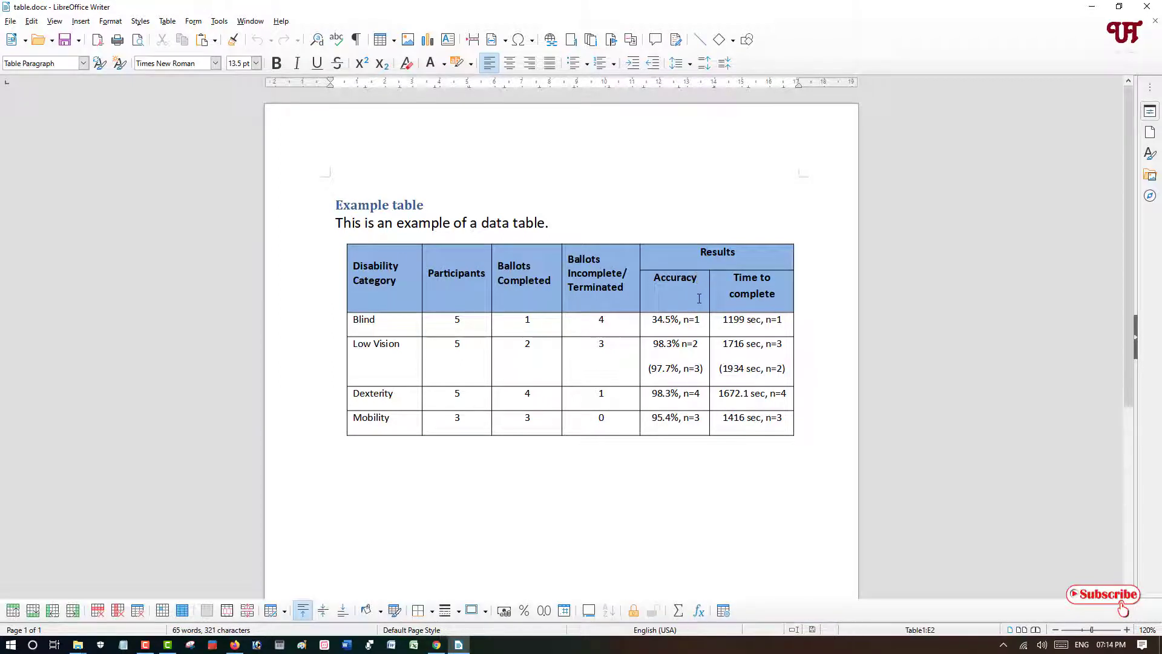
{"action": "key", "text": "BackSpace"}
{"action": "key", "text": "BackSpace"}
{"action": "key", "text": "BackSpace"}
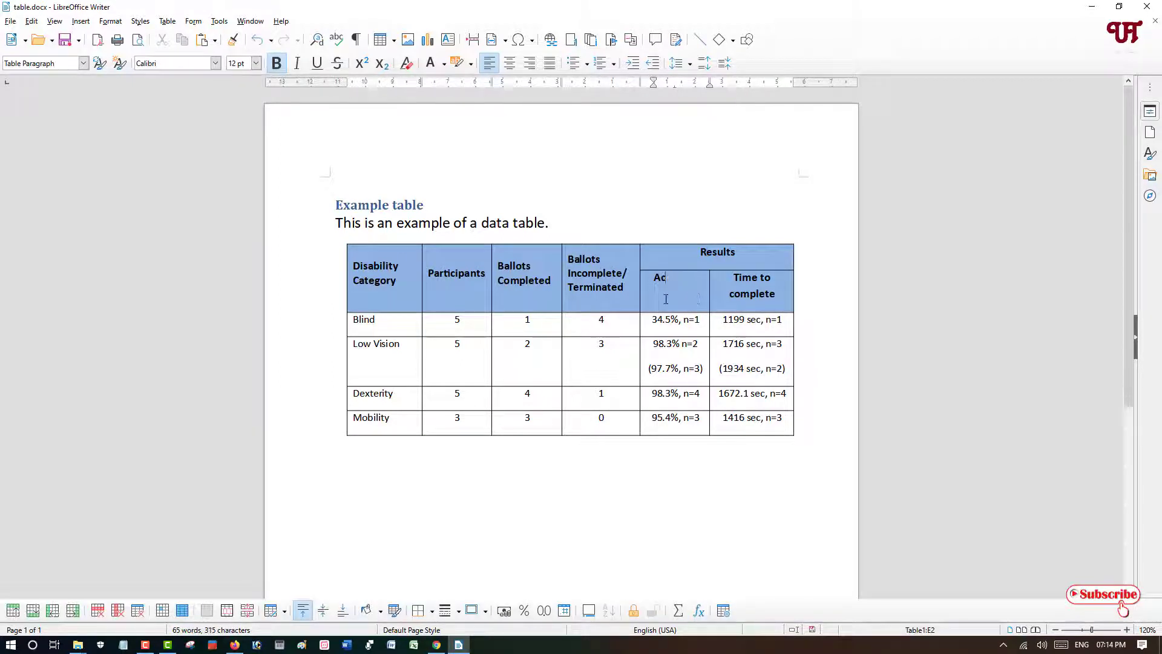
- Change the Low Vision row's Ballots Incomplete/Terminated value to 5
{"action": "left_click", "coordinate": [607, 342]}
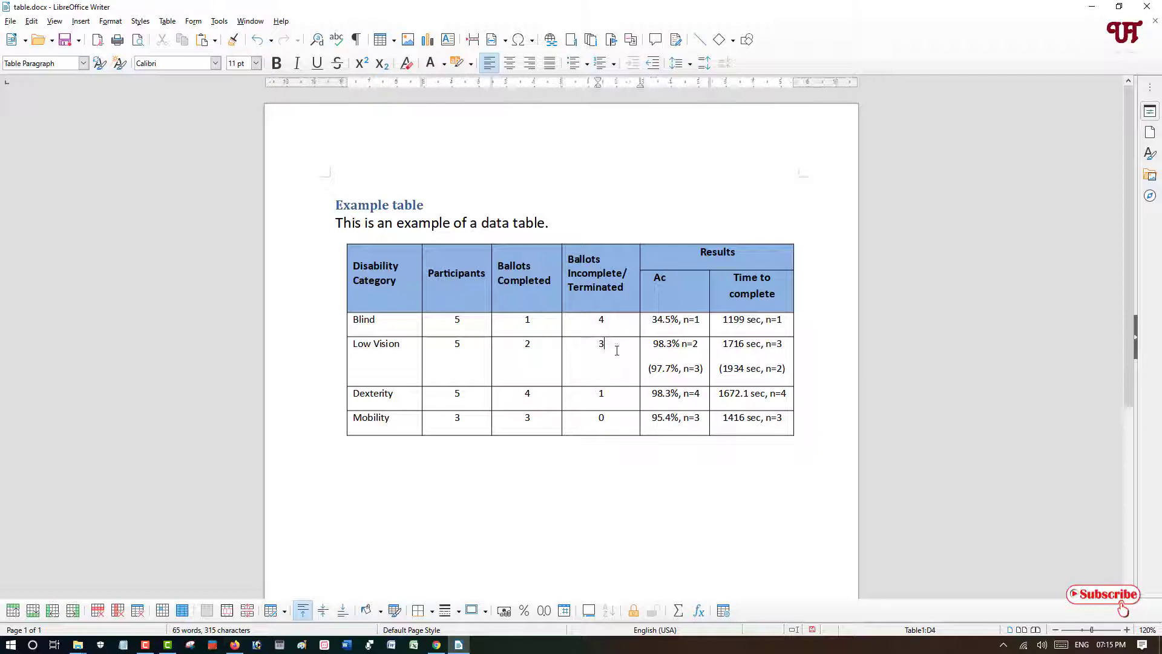
{"action": "key", "text": "BackSpace"}
{"action": "type", "text": "5"}
- Complete the shortened column header so it reads Accurate
{"action": "left_click", "coordinate": [666, 281]}
{"action": "type", "text": "curate"}
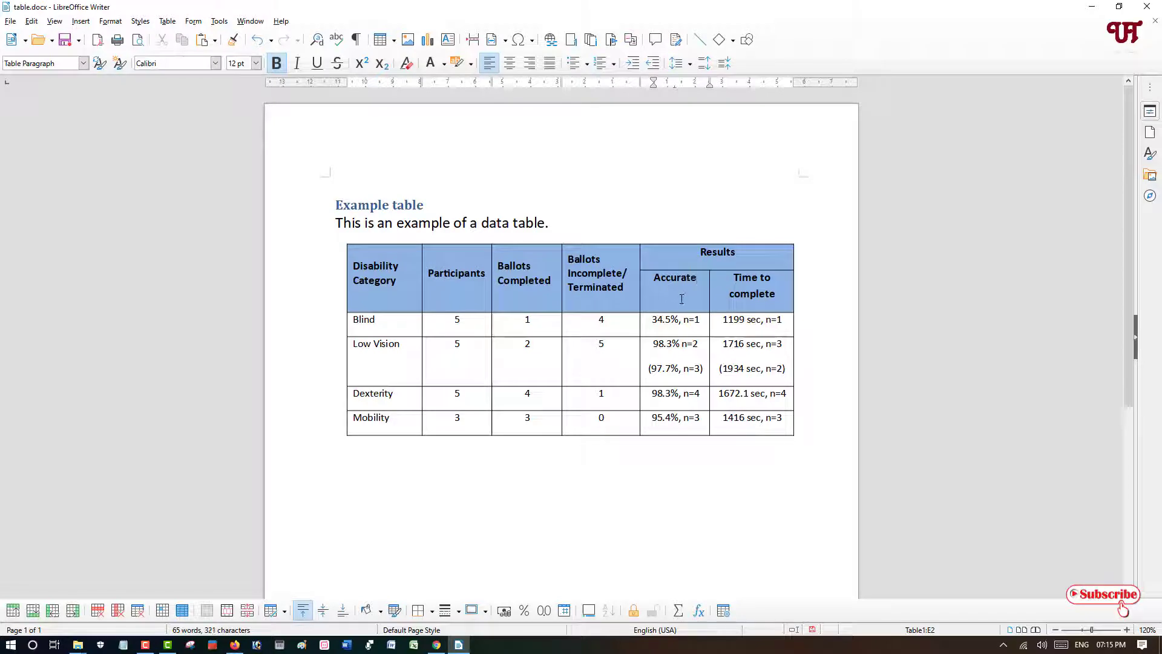
{"action": "left_click", "coordinate": [11, 21]}
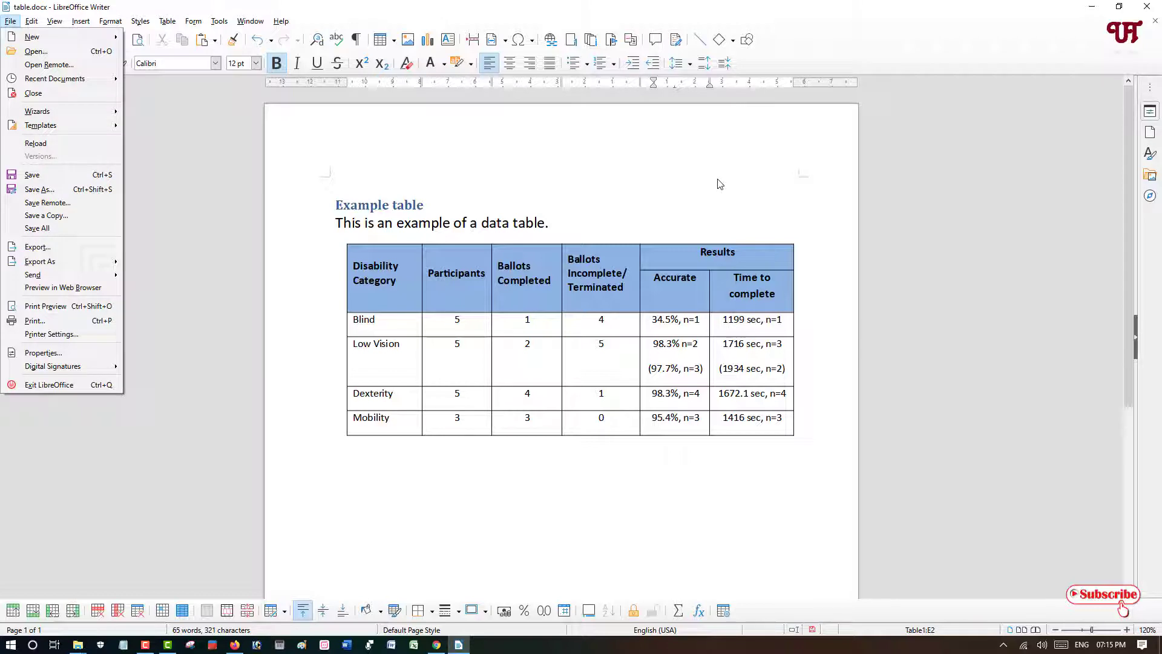
{"action": "left_click", "coordinate": [751, 212]}
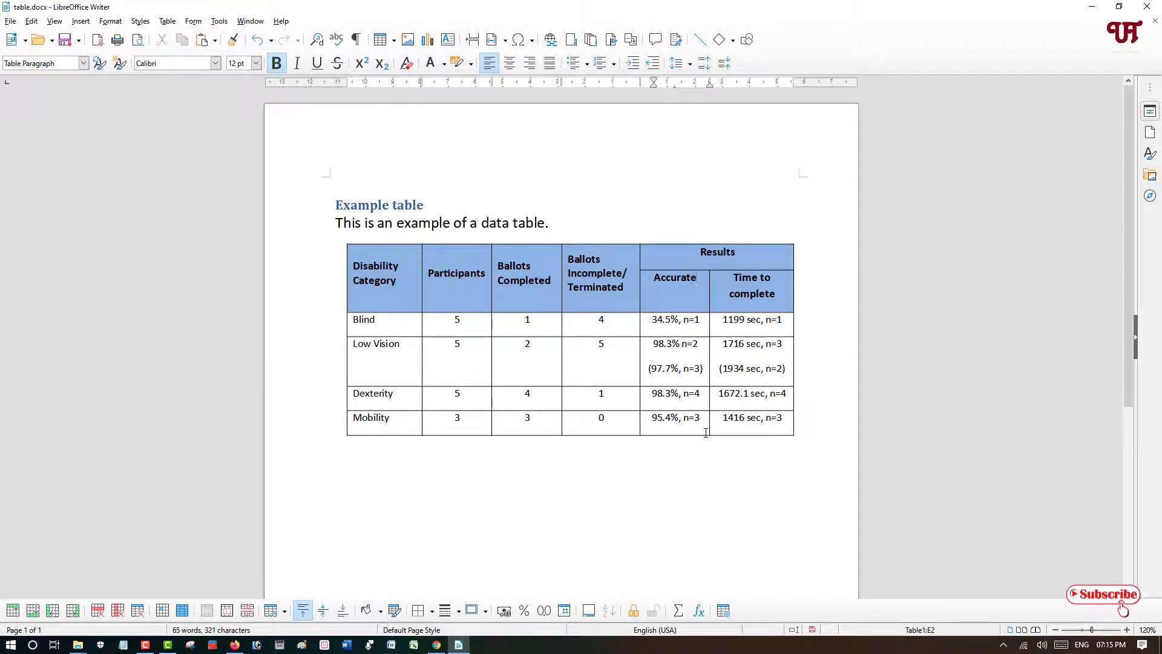
- Close the Writer document and the Documents folder window
{"action": "left_click", "coordinate": [1147, 6]}
{"action": "left_click", "coordinate": [614, 343]}
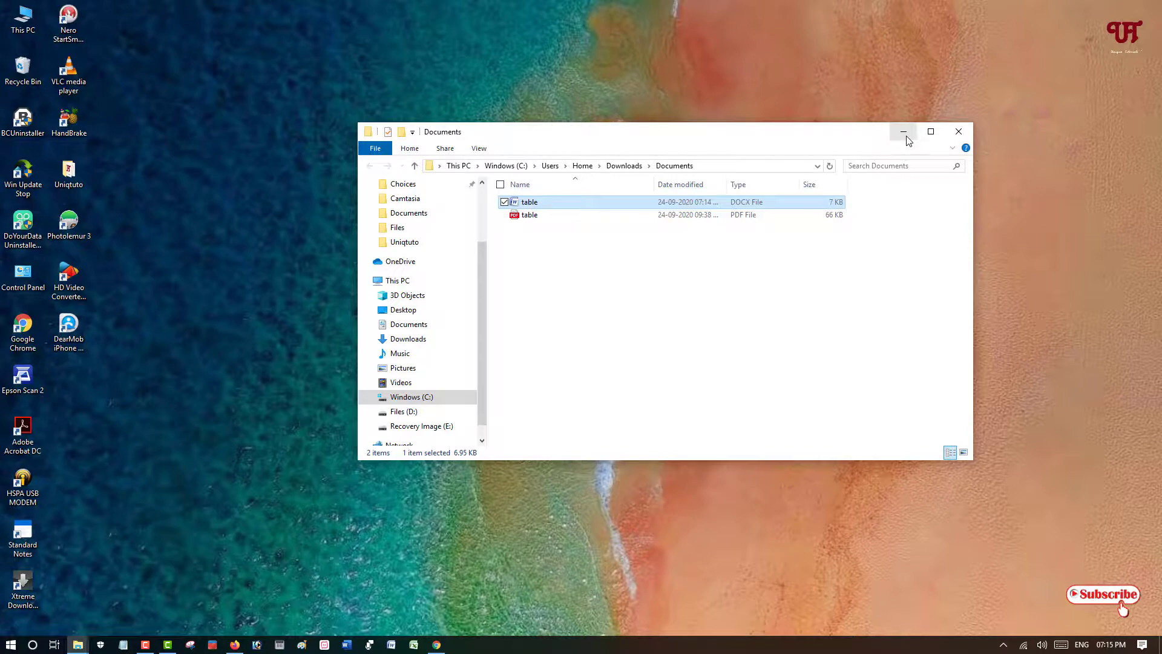
{"action": "left_click", "coordinate": [959, 131]}
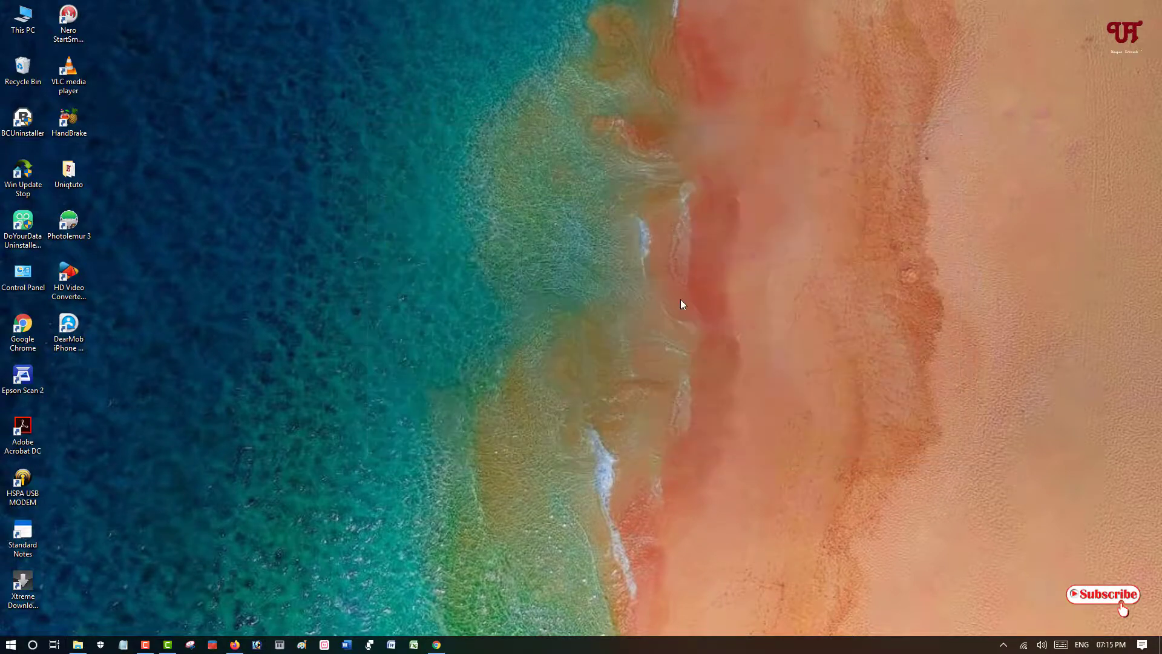